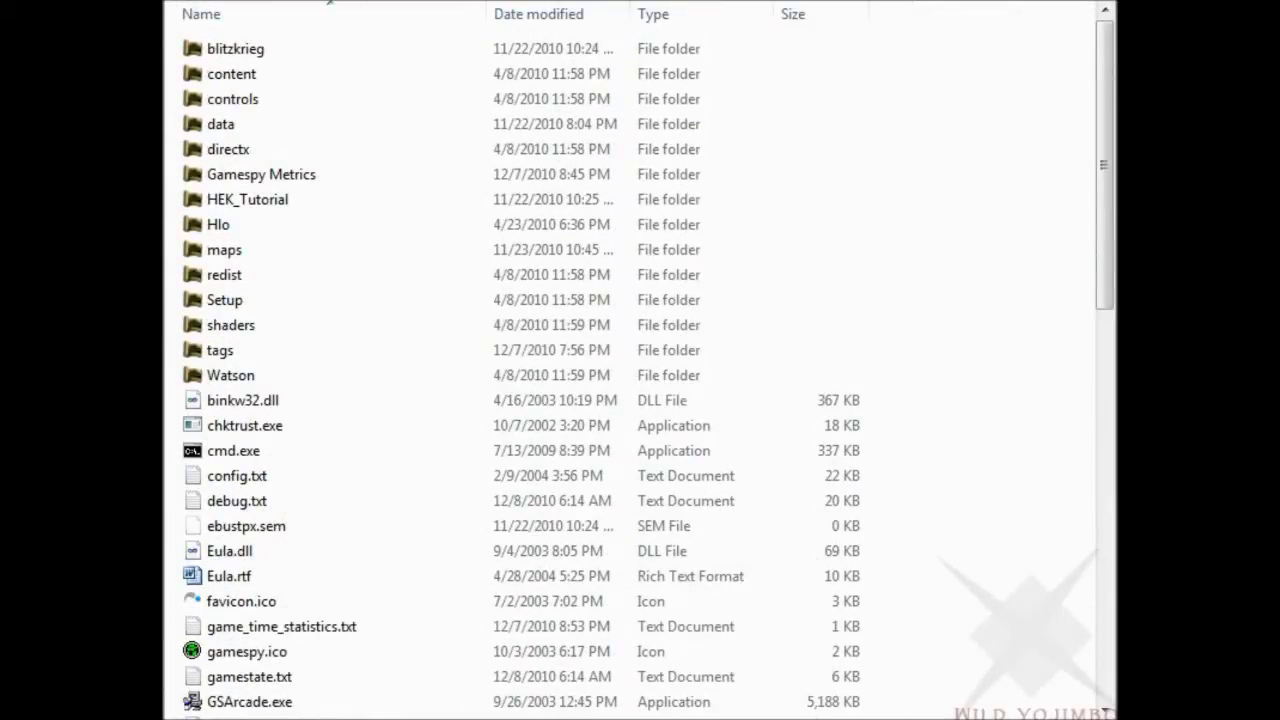
Step: Look through the subfolders of the Halo Custom Edition folder, from blitzkrieg down to tags
left_click(300, 49)
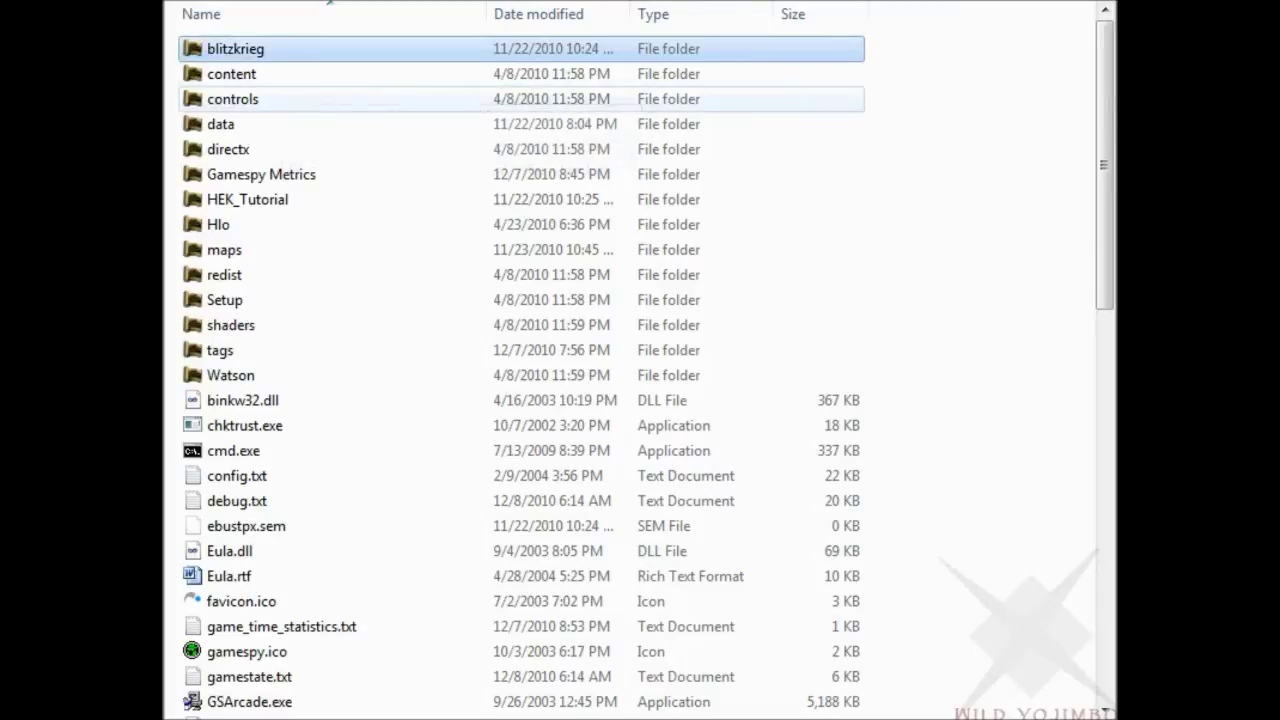
key("Down")
key("Down")
key("Down")
key("Down")
key("Down")
key("Down")
key("Down")
key("Down")
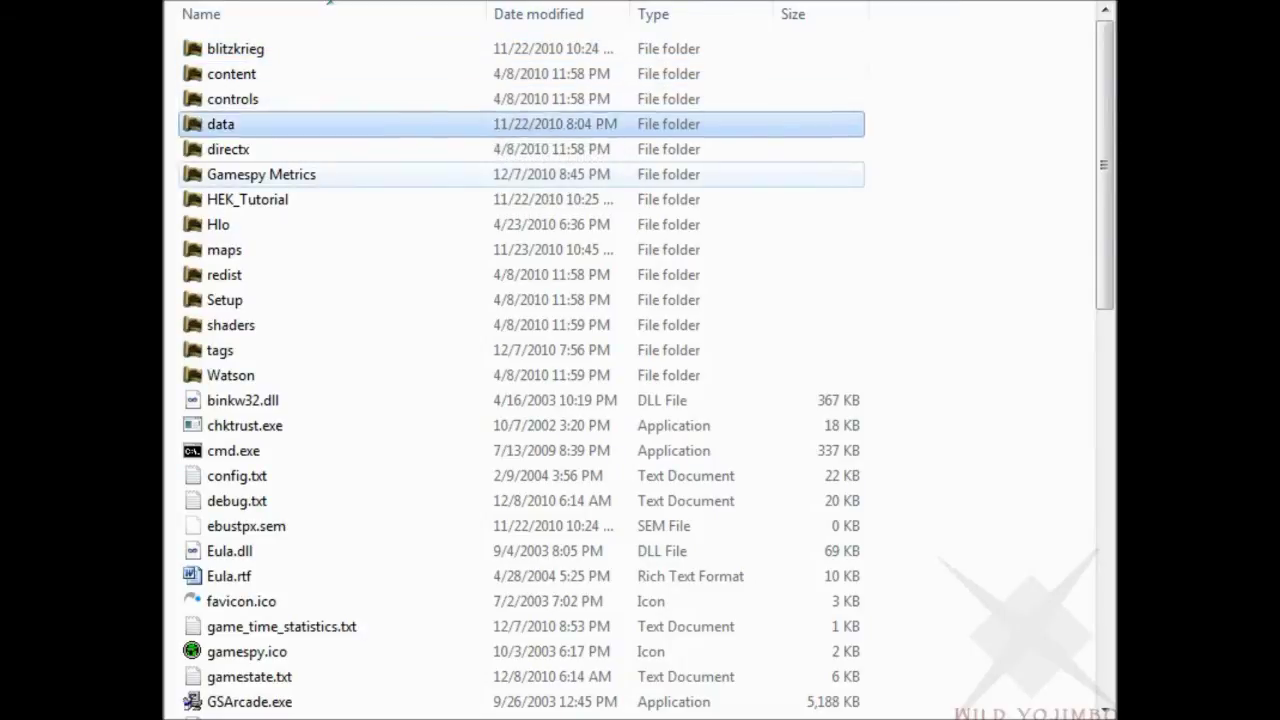
key("Down")
key("Down")
key("Down")
key("Down")
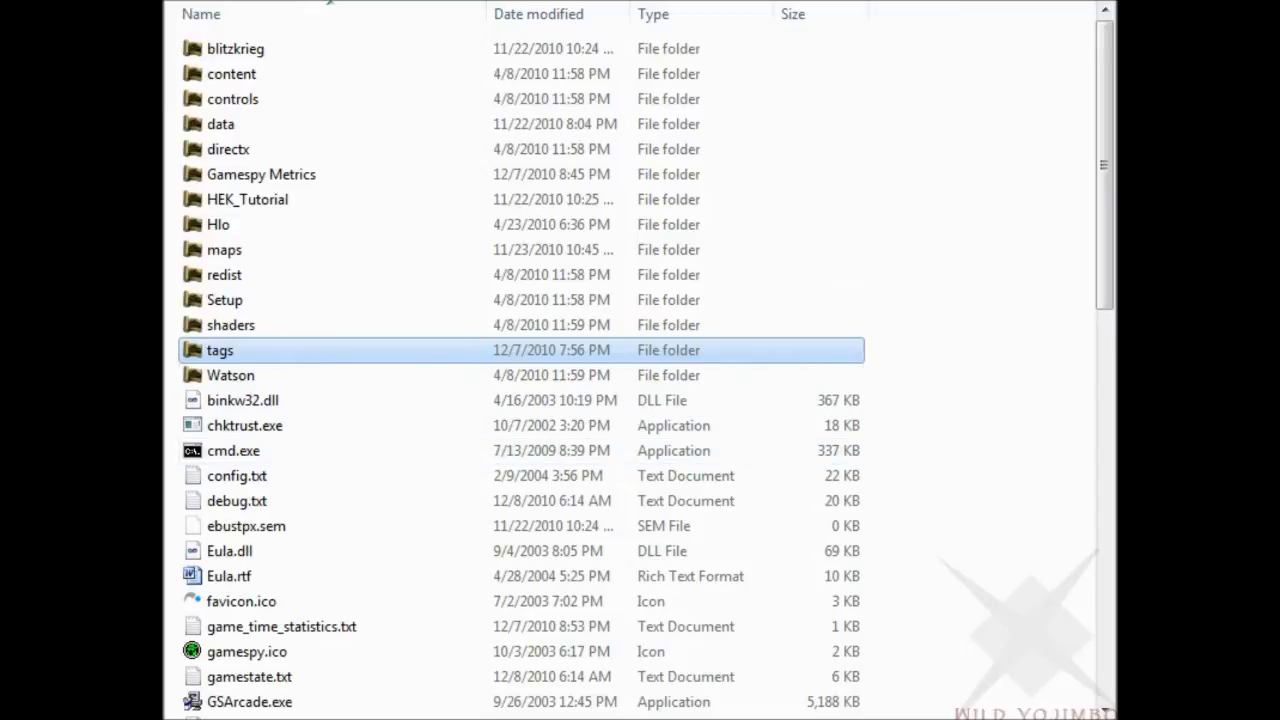
Step: Locate haloupdate.exe, cmd.exe and tool.exe in the game folder, and run tool.exe directly
scroll(1104, 240, "down", 4)
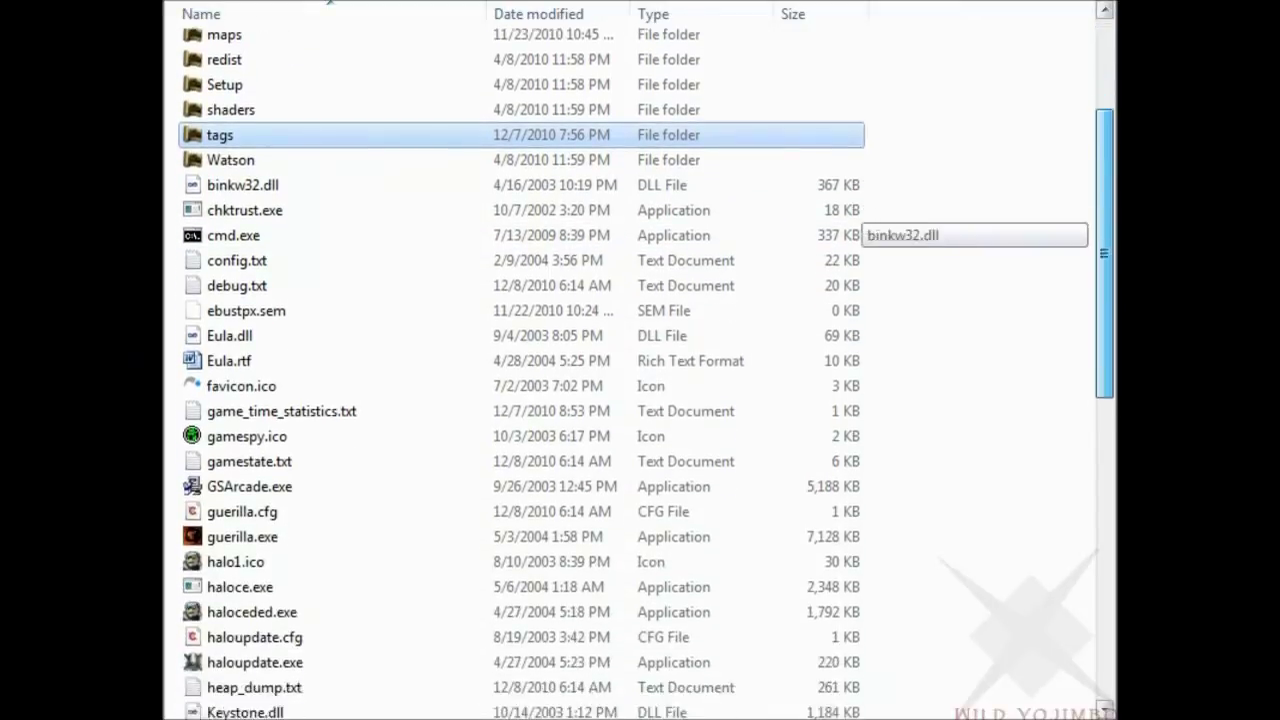
scroll(860, 225, "down", 3)
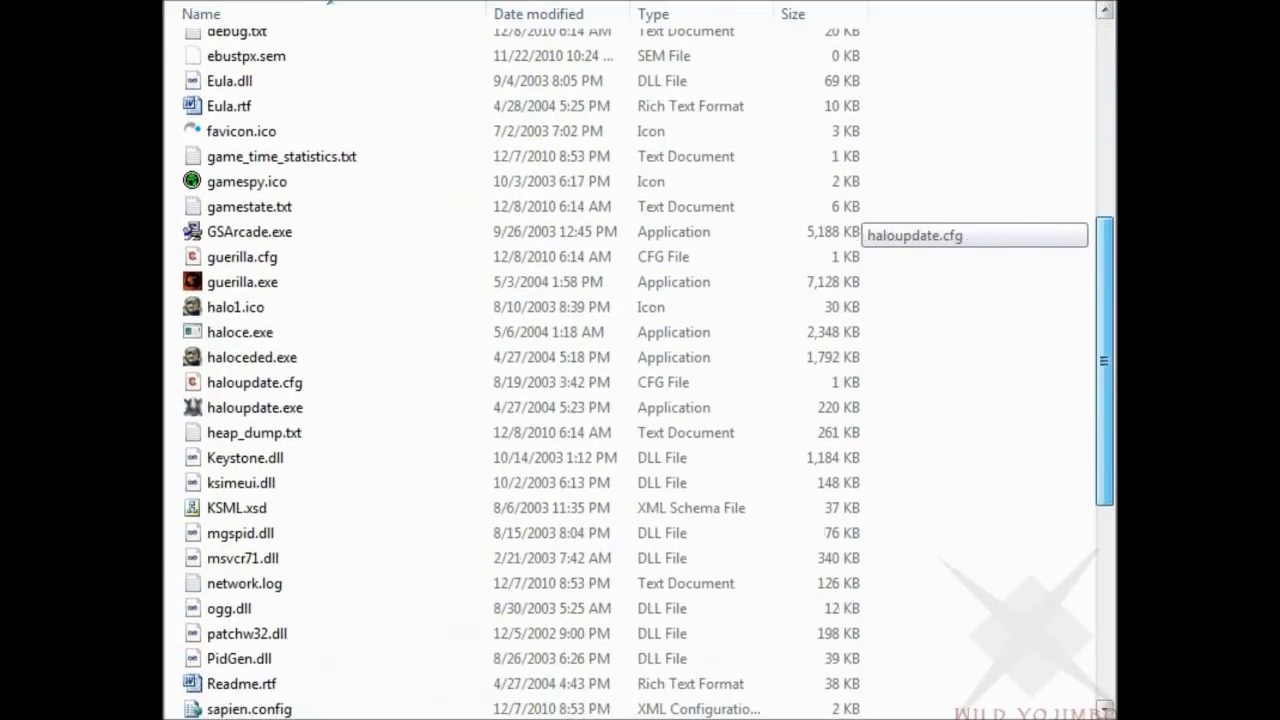
left_click(256, 408)
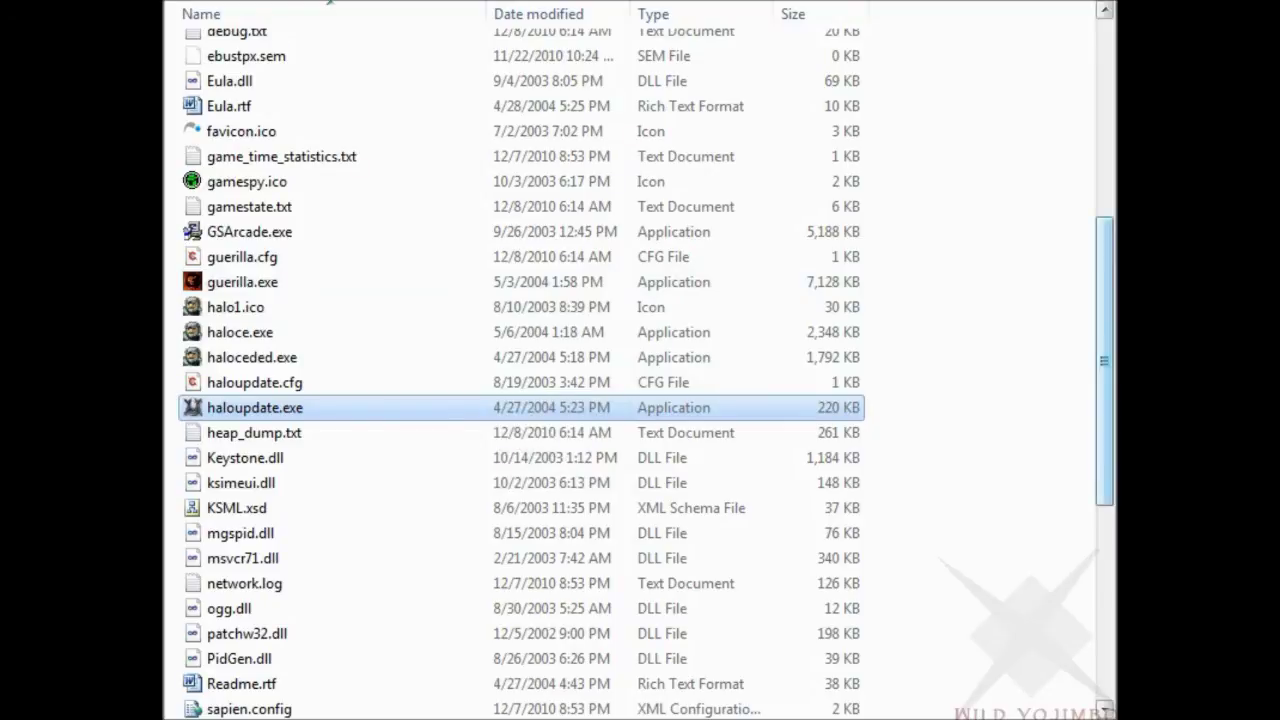
scroll(850, 280, "up", 4)
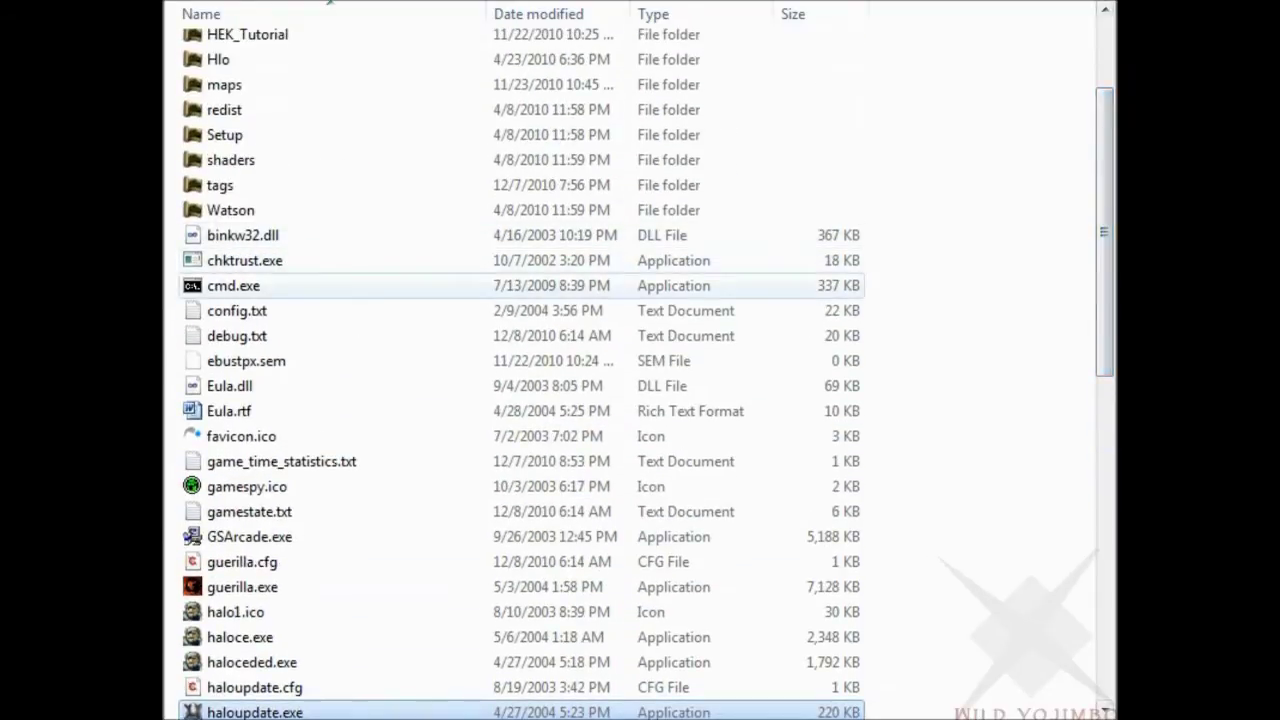
left_click(234, 286)
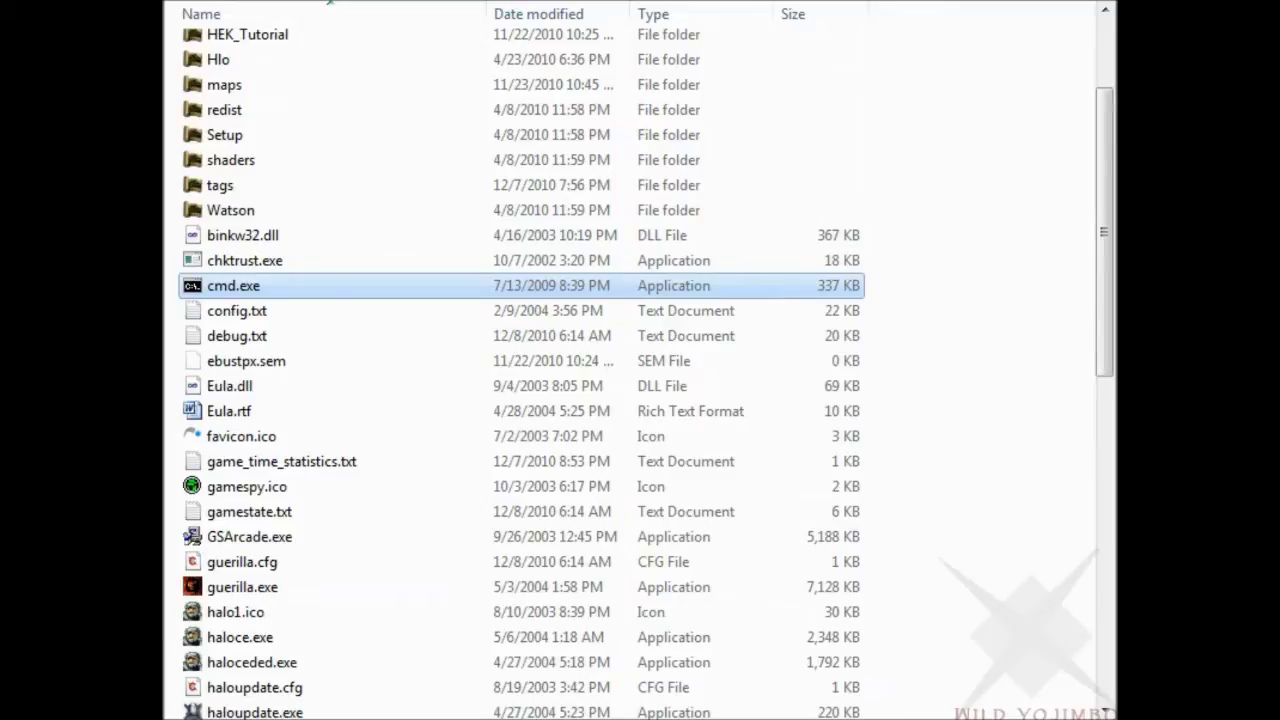
left_click_drag(1103, 232, 1103, 504)
left_click(232, 621)
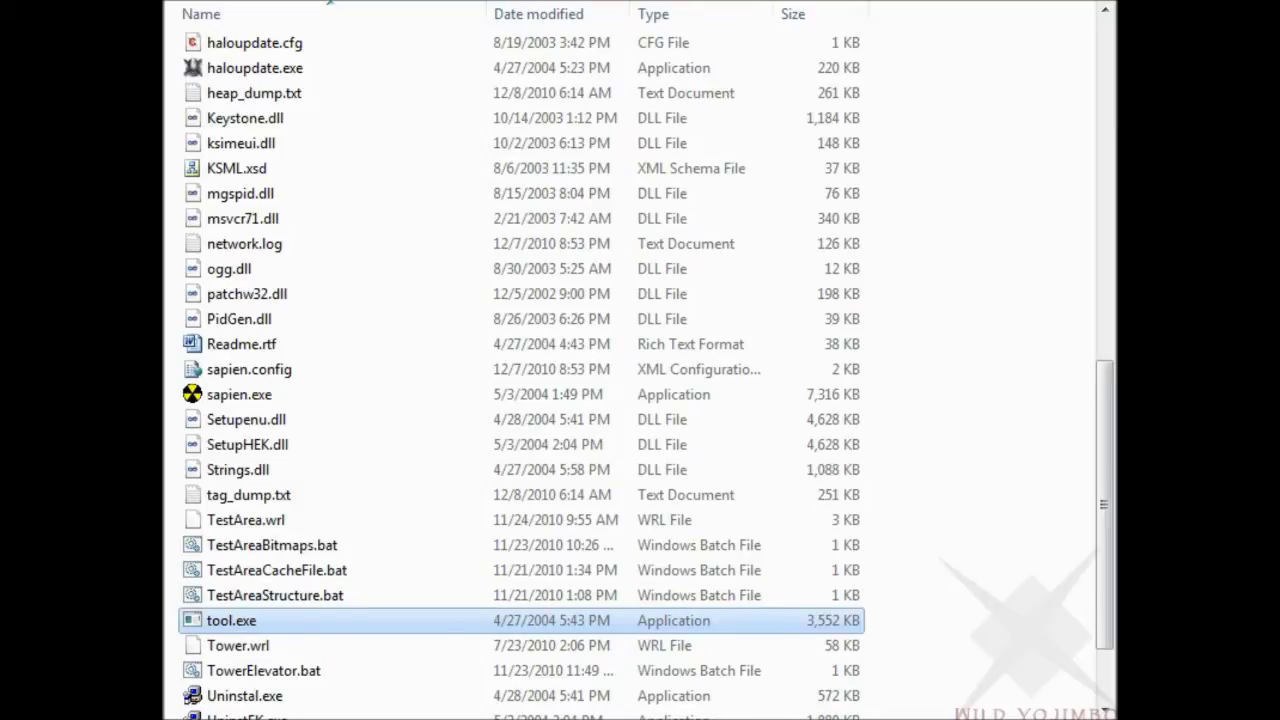
key("Return")
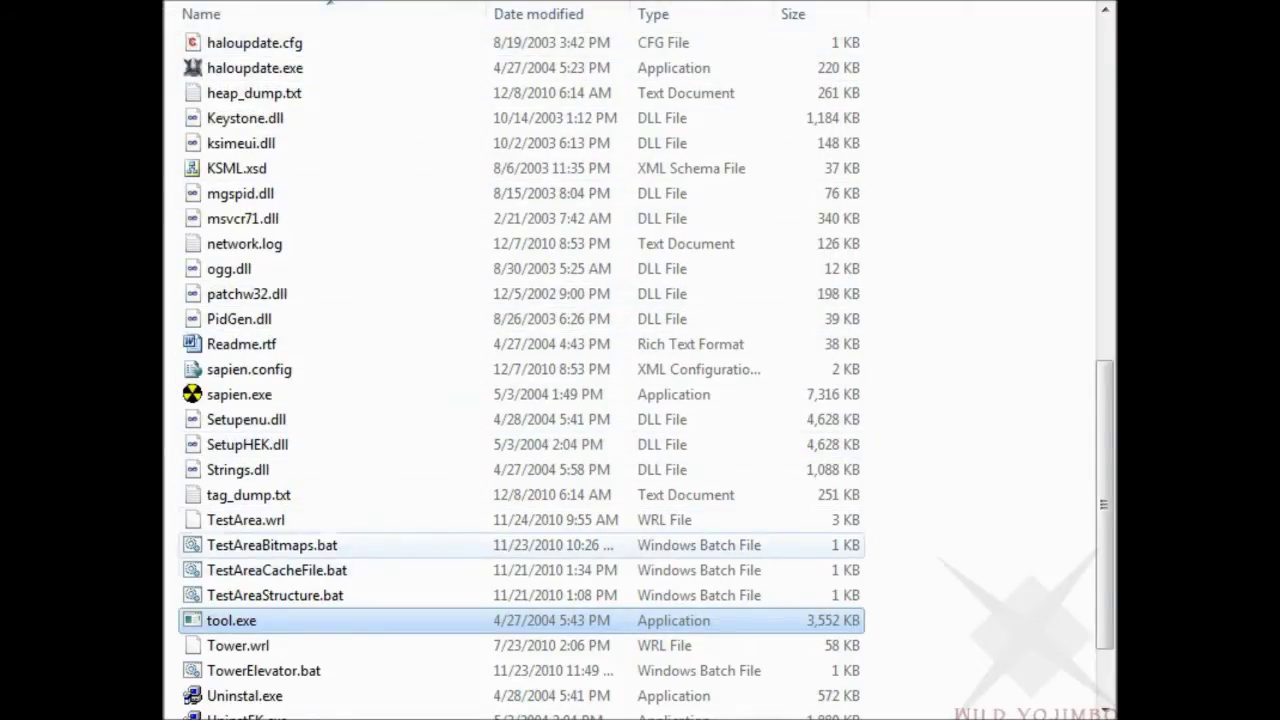
Step: Open the game folder's cmd.exe and run "tool" to list its available commands
left_click_drag(1104, 555, 1104, 226)
double_click(233, 323)
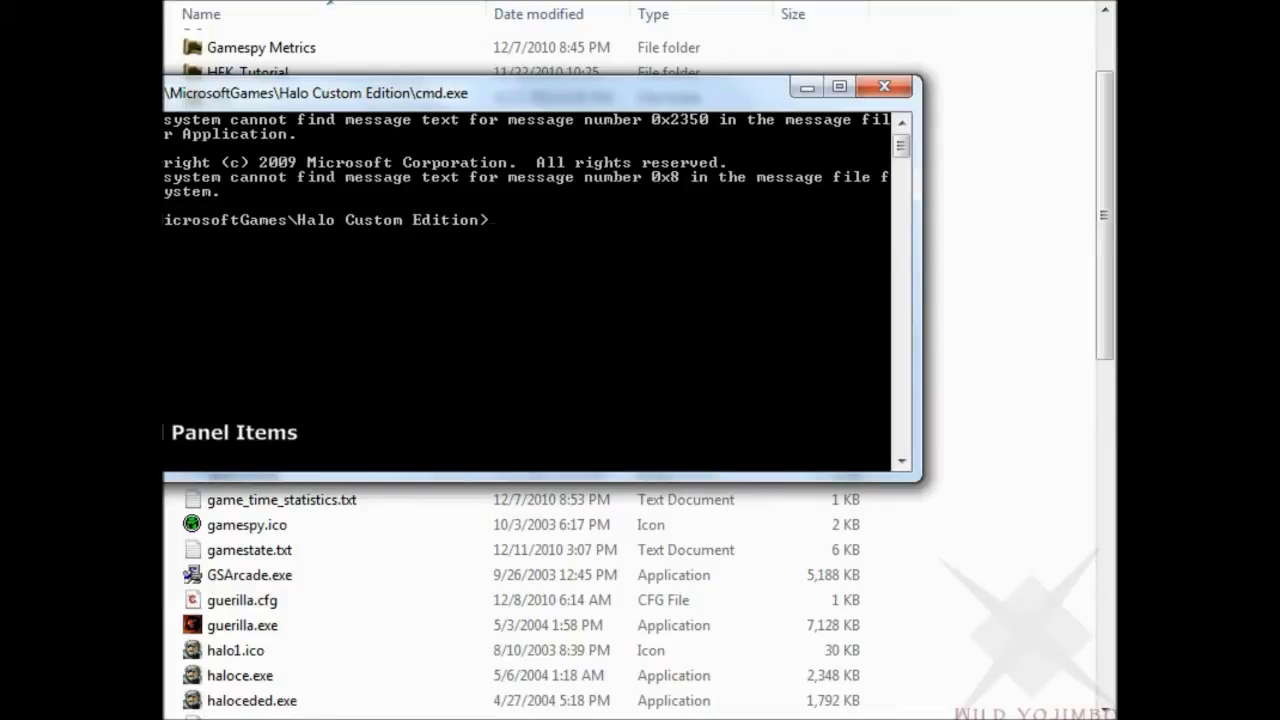
type("tool")
key("Return")
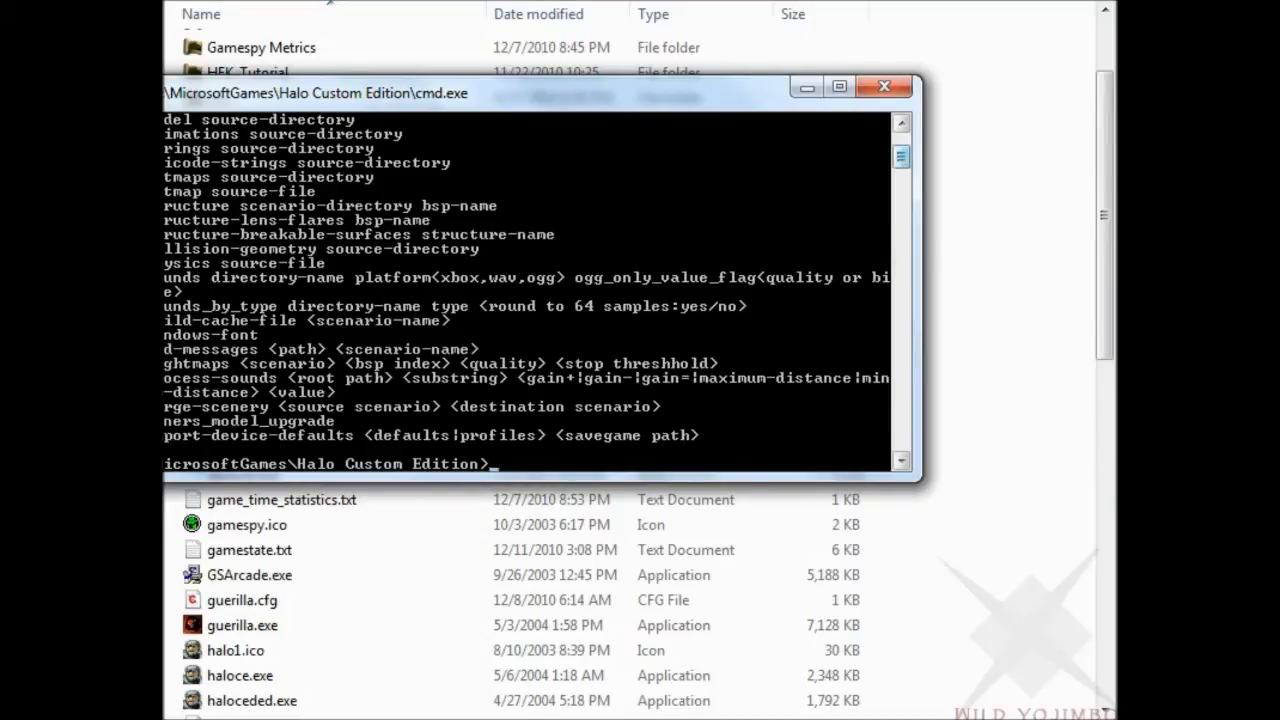
scroll(527, 290, "up", 3)
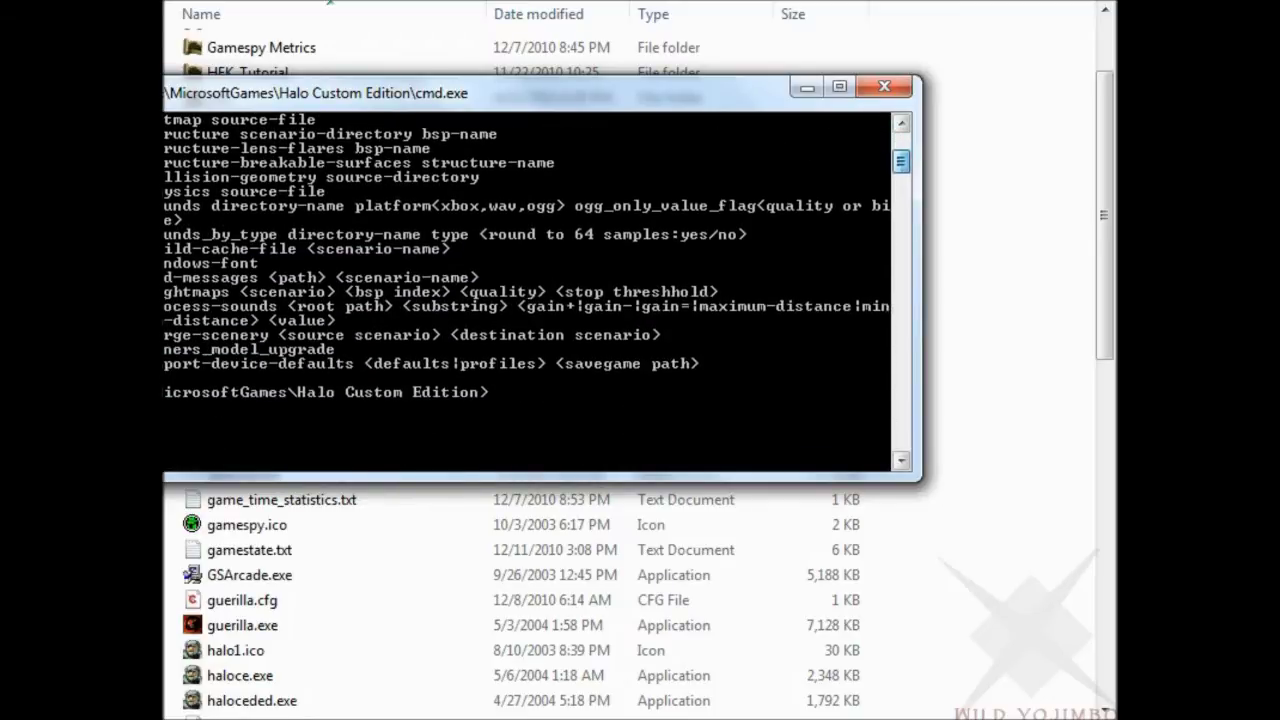
Step: Draft the example command "tool zoners_model_upgrade NAMEHERE" at the prompt, and erase its subcommand without running it
type("tool zoners")
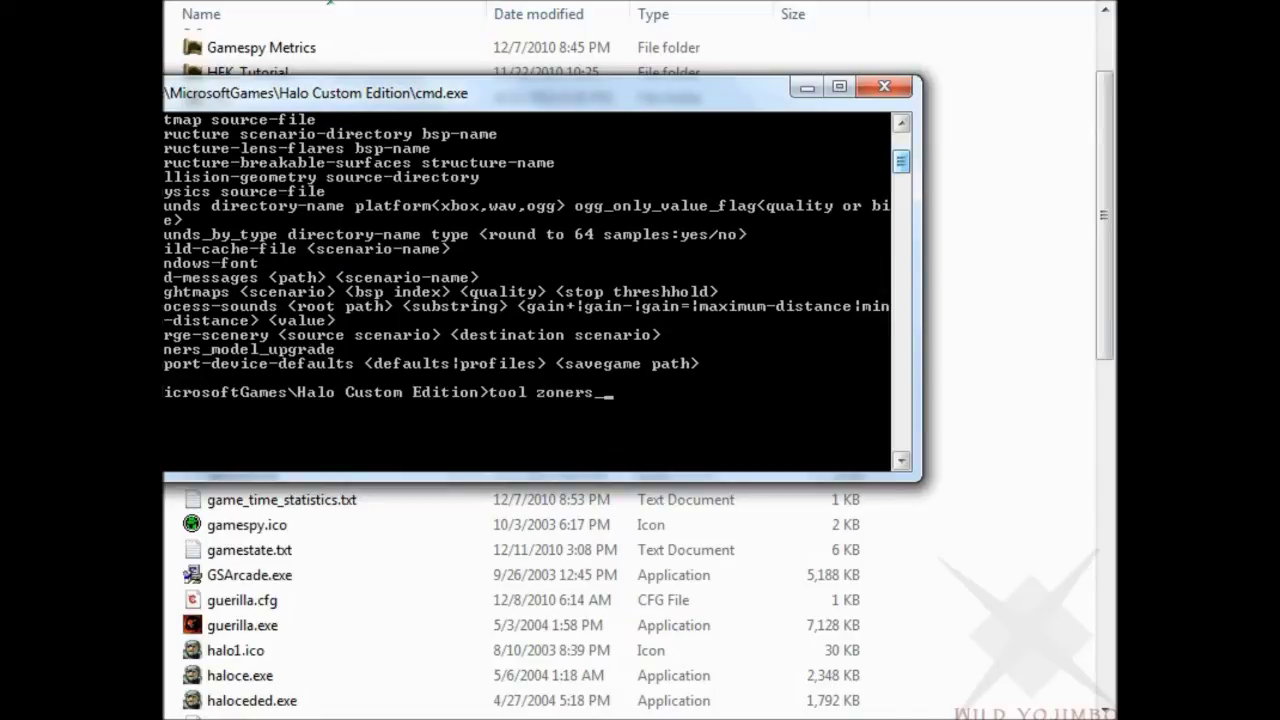
type("_model_upgrade")
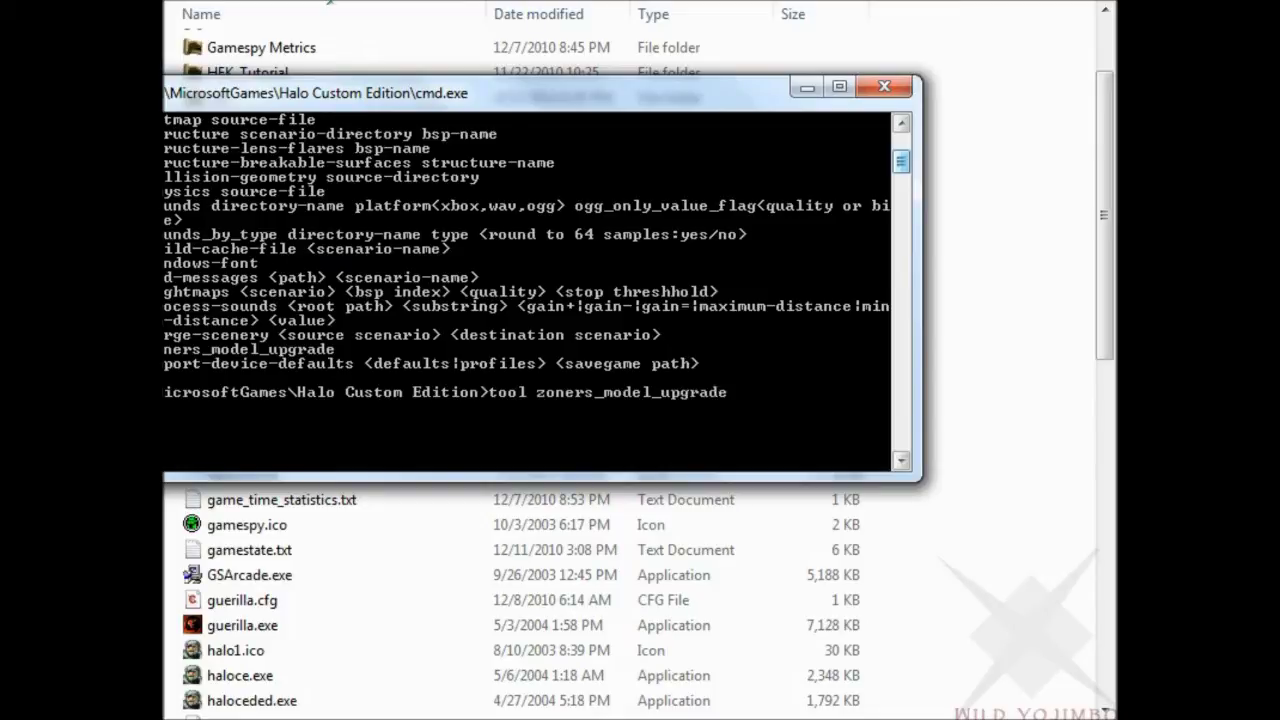
type(" NAMEHERE")
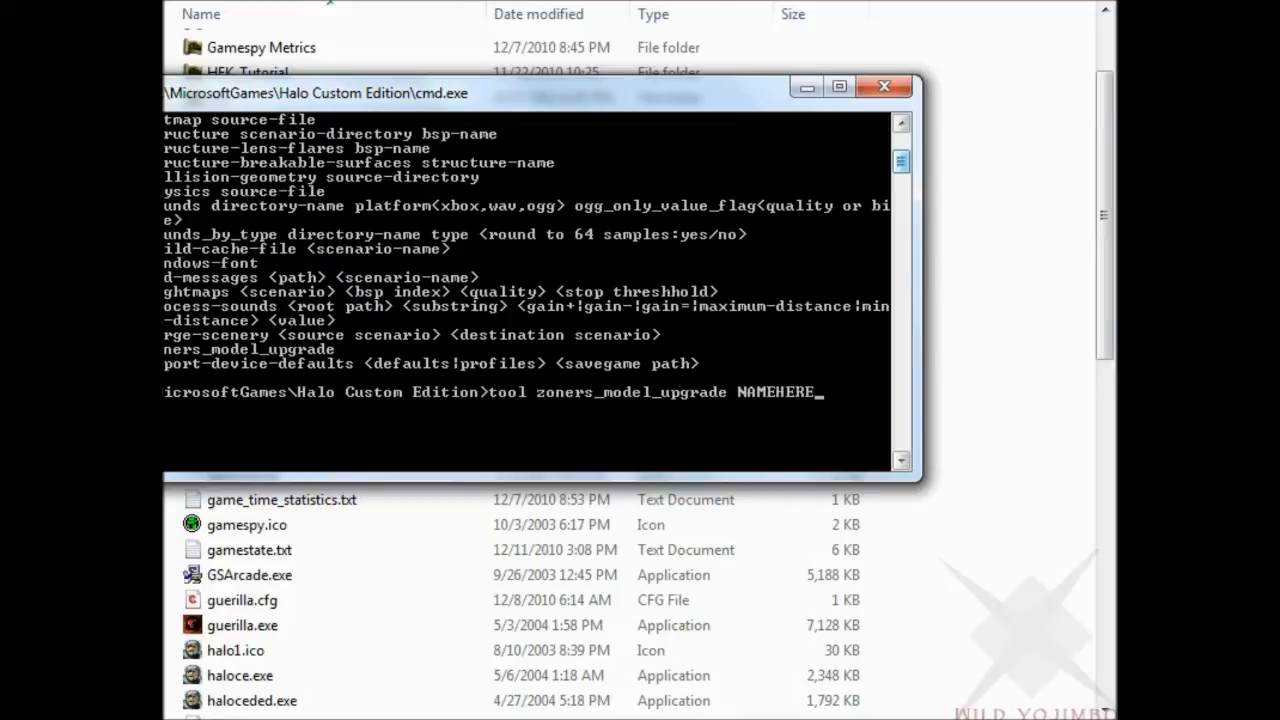
key("BackSpace")
key("BackSpace")
key("BackSpace")
key("BackSpace")
key("BackSpace")
key("BackSpace")
key("BackSpace")
key("BackSpace")
key("BackSpace")
key("BackSpace")
key("BackSpace")
key("BackSpace")
key("BackSpace")
key("BackSpace")
key("BackSpace")
key("BackSpace")
key("BackSpace")
key("BackSpace")
key("BackSpace")
key("BackSpace")
key("BackSpace")
key("BackSpace")
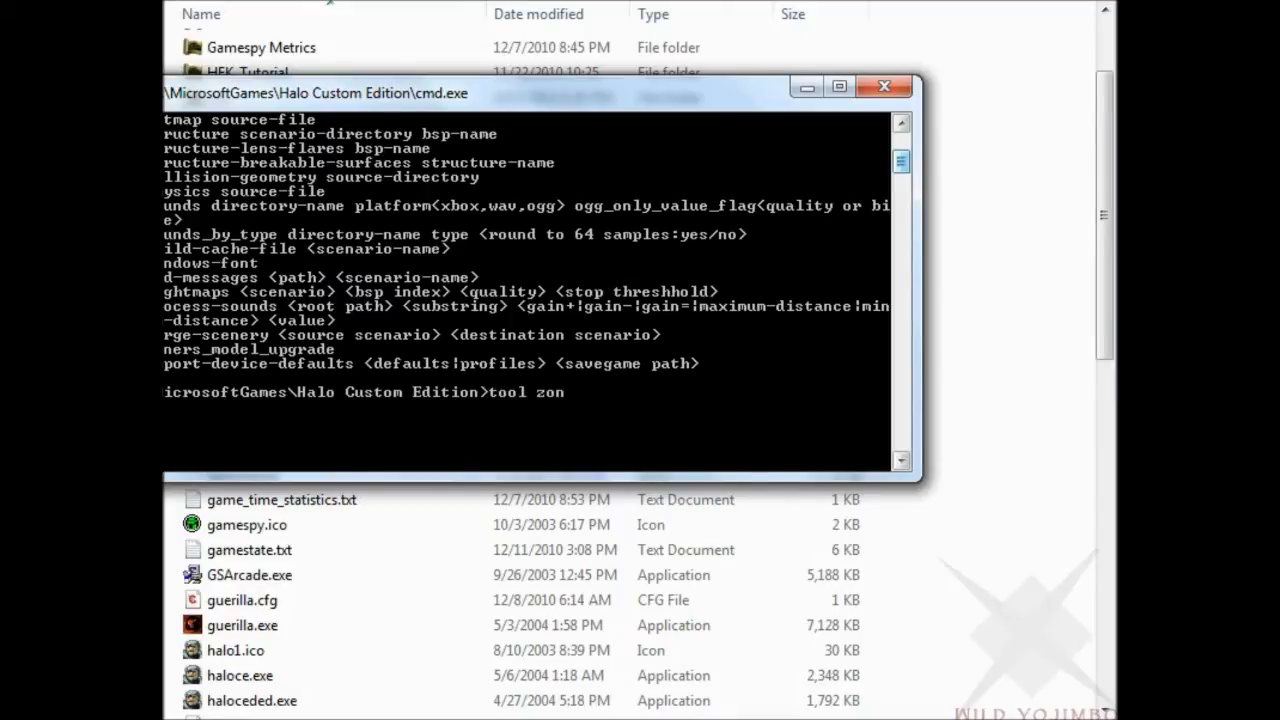
Step: Draft model, structure and bitmaps in turn as example subcommands after "tool", erasing each without running it
type("model")
key("BackSpace")
key("BackSpace")
key("BackSpace")
key("BackSpace")
key("BackSpace")
key("BackSpace")
type("buil")
key("BackSpace")
key("BackSpace")
key("BackSpace")
key("BackSpace")
type("structe")
key("BackSpace")
type("re")
key("BackSpace")
key("BackSpace")
type("ure")
key("BackSpace")
key("BackSpace")
key("BackSpace")
key("BackSpace")
key("BackSpace")
key("BackSpace")
key("BackSpace")
key("BackSpace")
key("BackSpace")
type("bitmaps")
key("BackSpace")
key("BackSpace")
key("BackSpace")
key("BackSpace")
key("BackSpace")
key("BackSpace")
key("BackSpace")
Step: Draft the example command "tool build-cache-file" at the prompt, and clear the whole line without running it
type("build-cache-file")
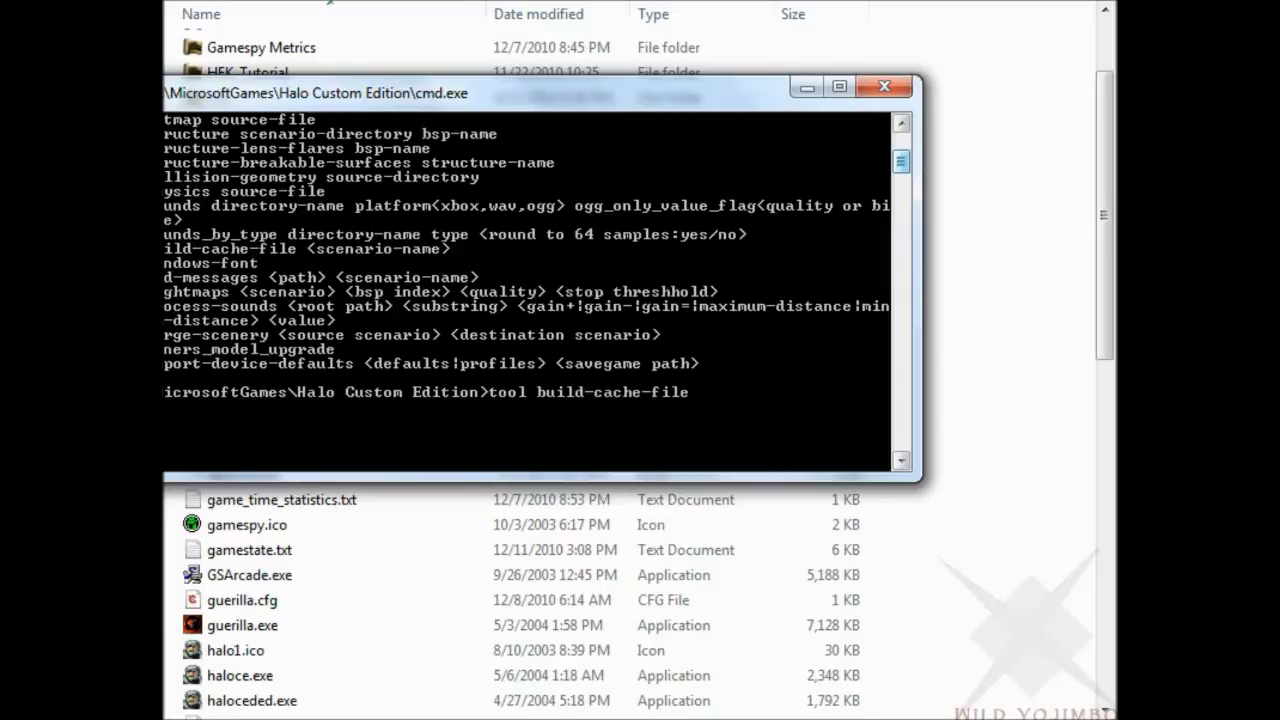
key("BackSpace")
key("BackSpace")
key("BackSpace")
key("BackSpace")
key("BackSpace")
key("BackSpace")
key("BackSpace")
key("BackSpace")
key("BackSpace")
key("BackSpace")
key("BackSpace")
key("BackSpace")
key("BackSpace")
key("BackSpace")
key("BackSpace")
key("BackSpace")
key("BackSpace")
key("BackSpace")
key("BackSpace")
key("BackSpace")
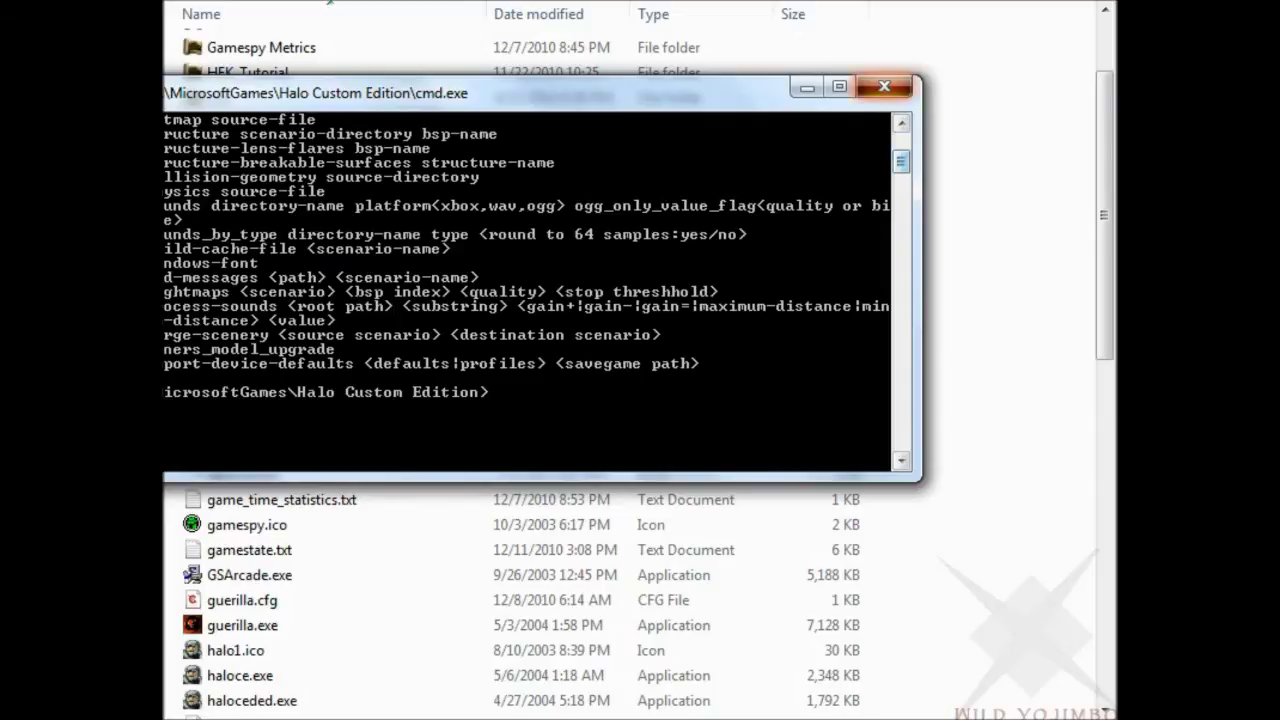
Step: Close the command prompt window and launch guerilla.exe from the game folder
left_click(884, 87)
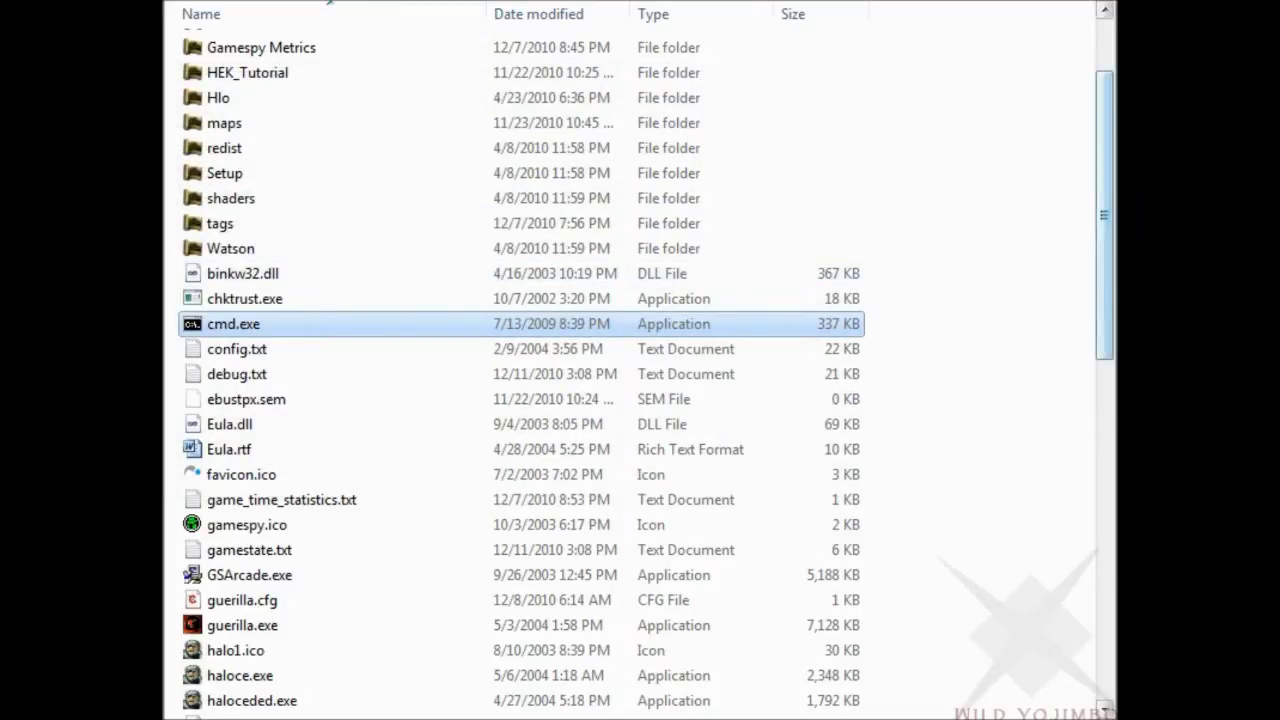
scroll(860, 216, "down", 3)
scroll(700, 360, "down", 1)
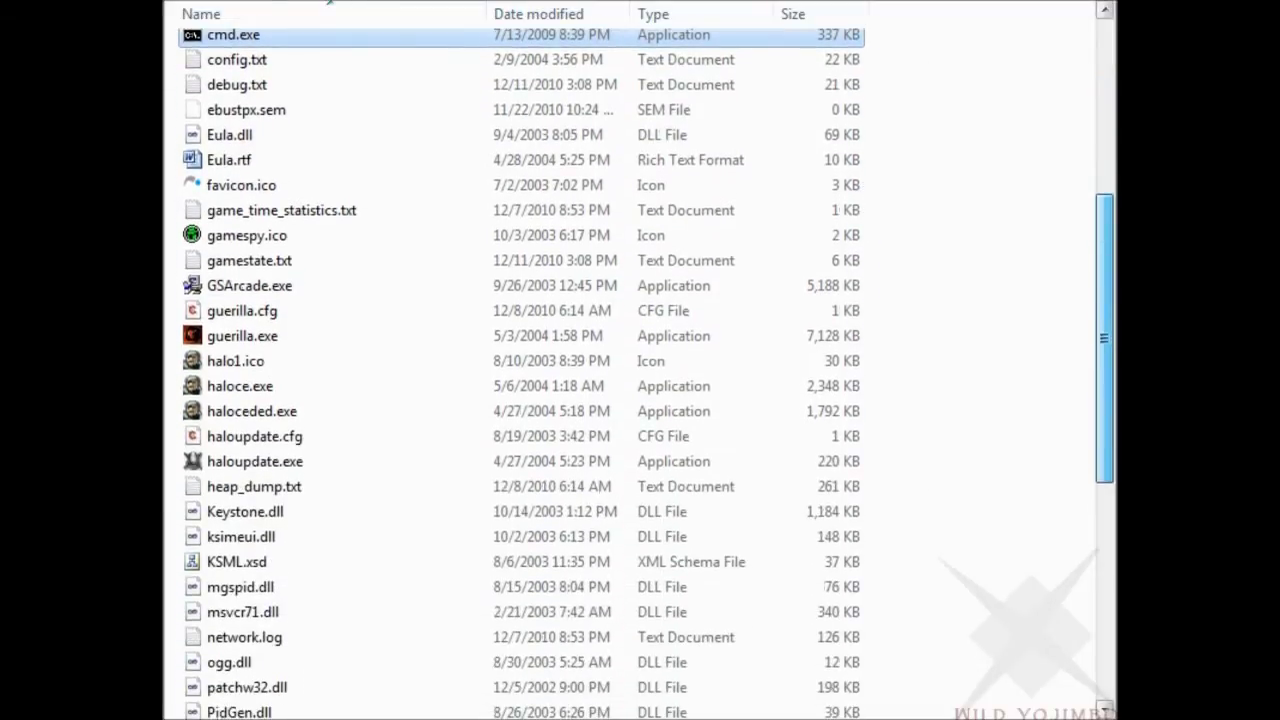
left_click(520, 336)
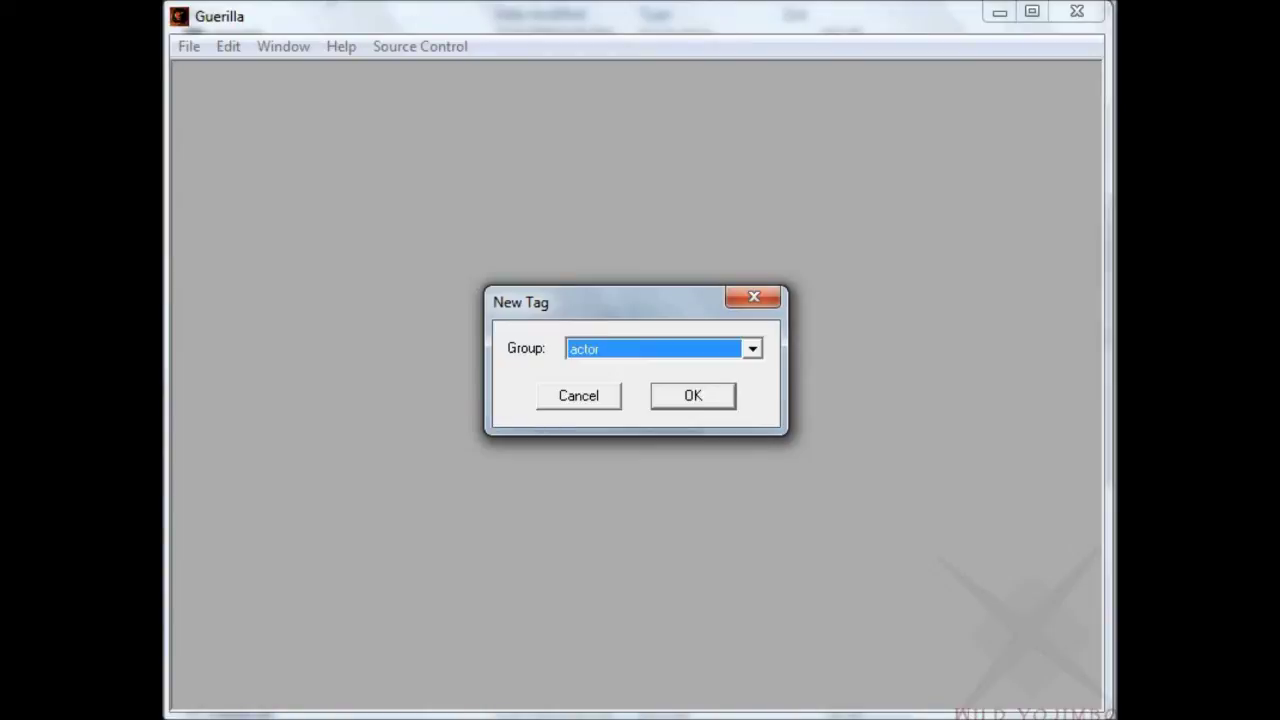
Step: Look through the available tag groups for a new tag and create a weapon tag
key("alt+Down")
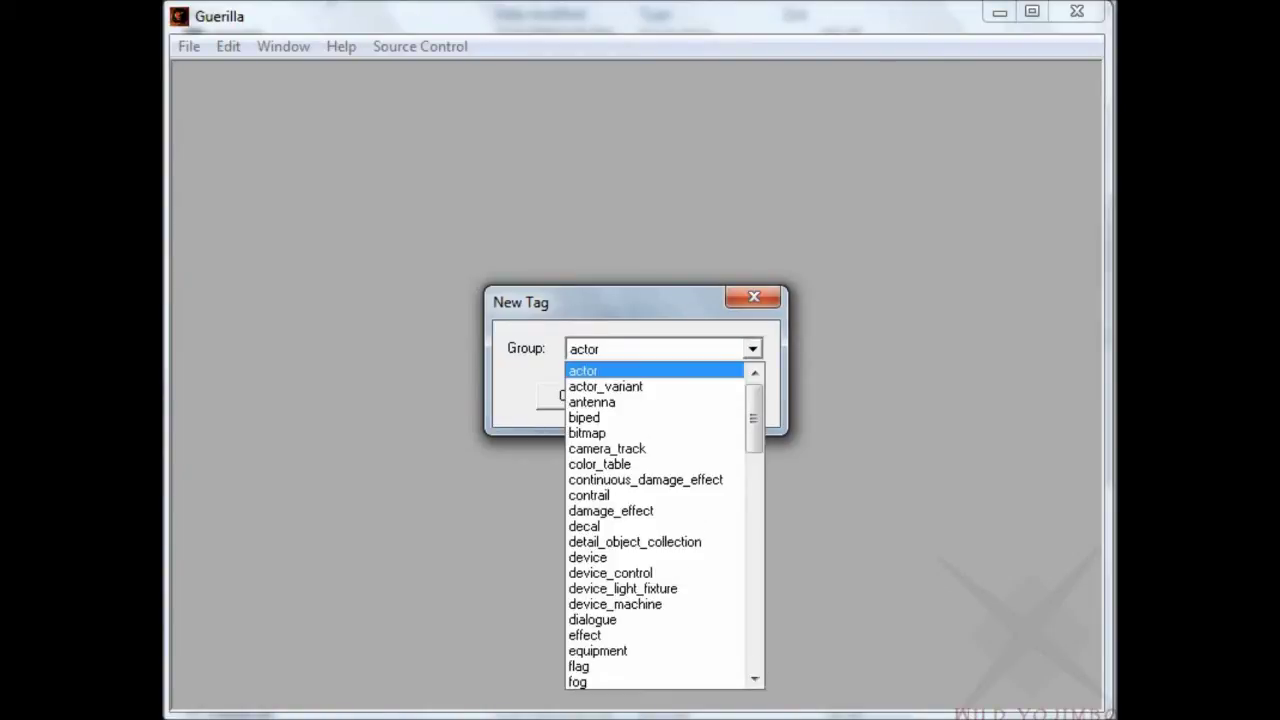
key("Down")
key("Down")
key("Up")
key("Down")
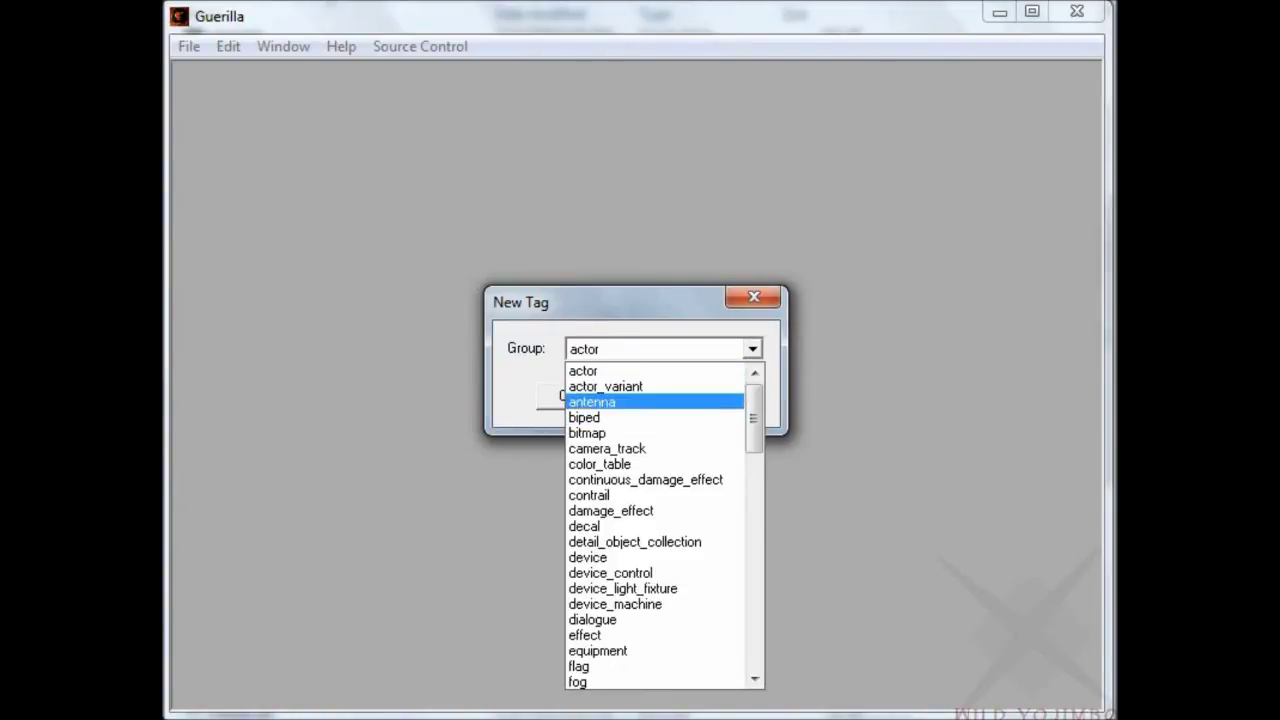
key("Down")
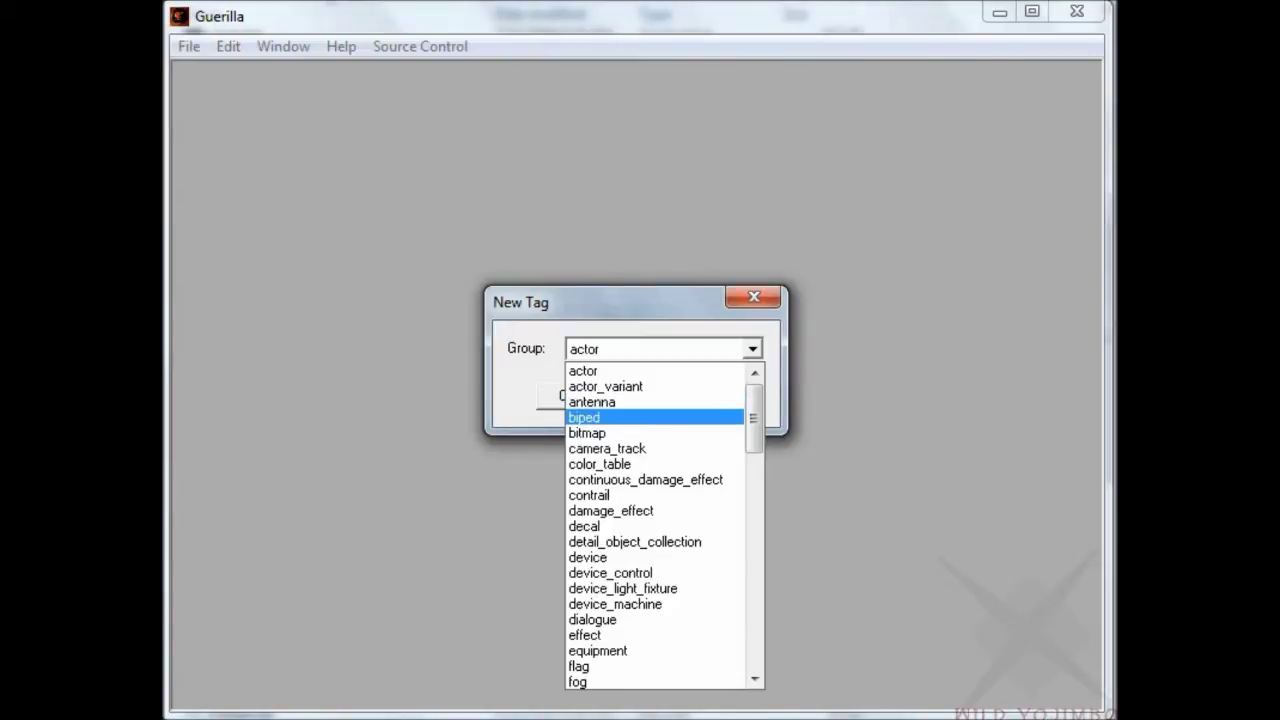
scroll(664, 527, "down", 6)
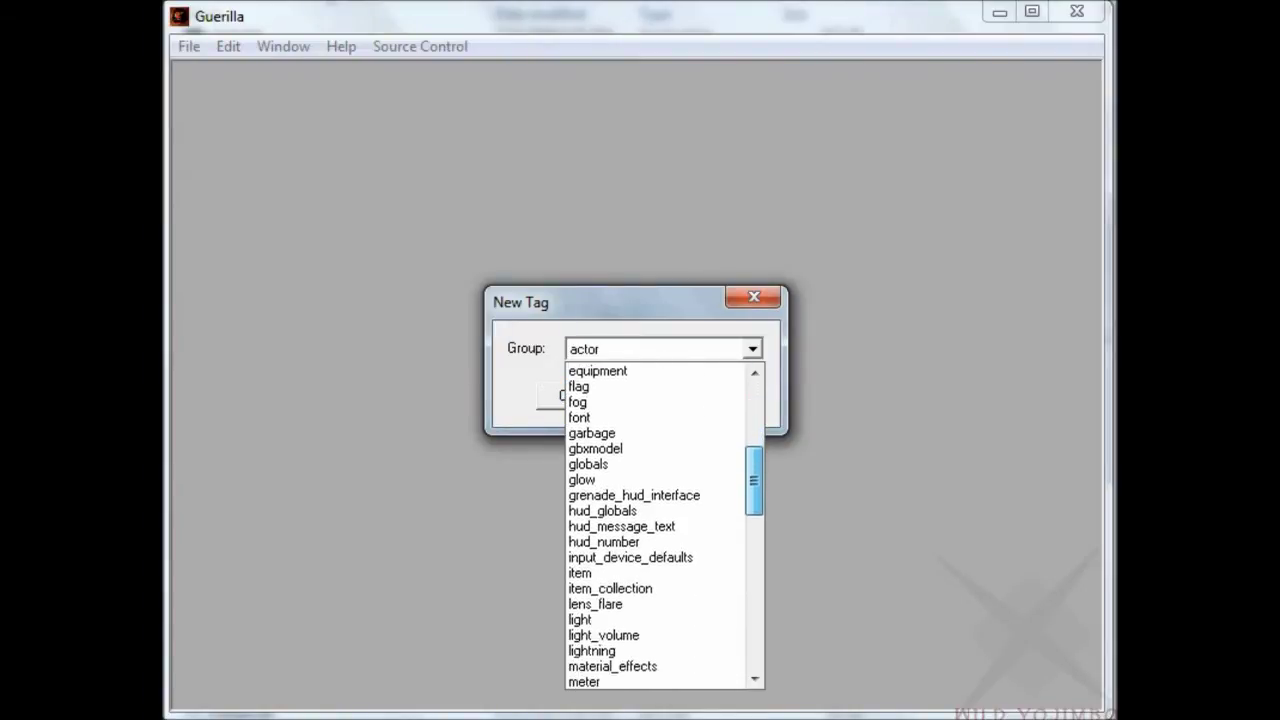
scroll(664, 527, "down", 4)
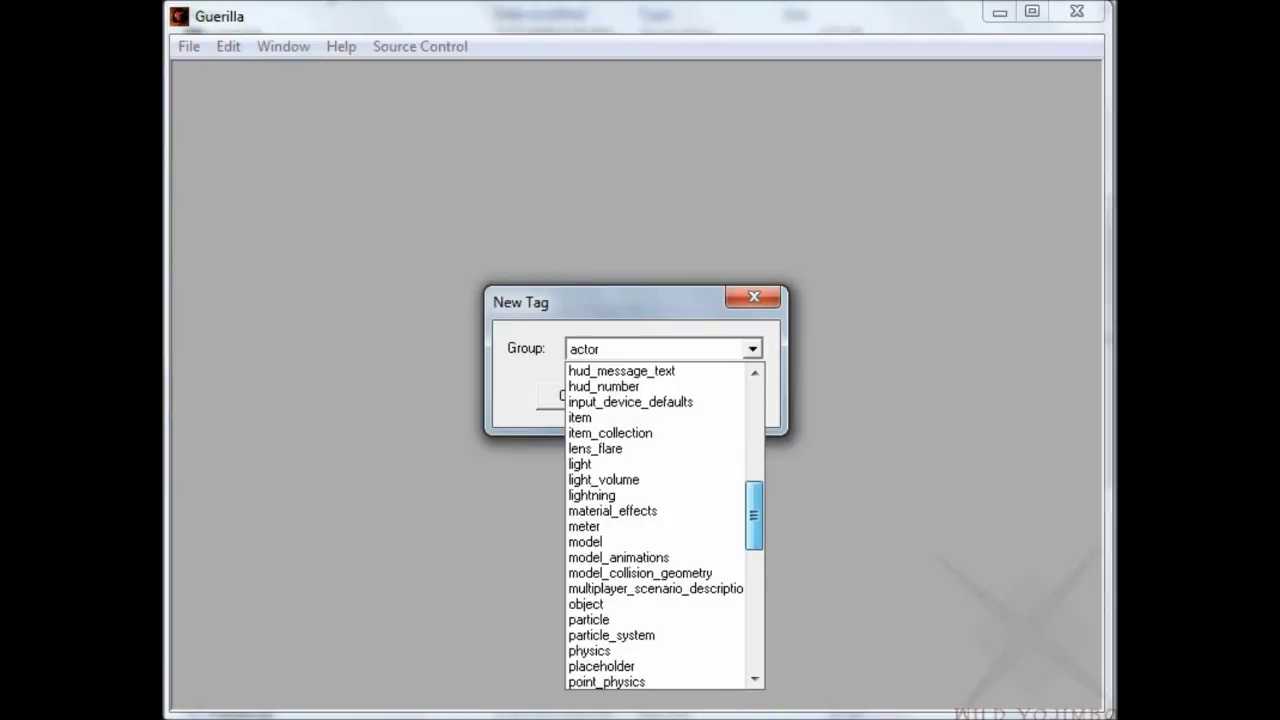
scroll(664, 527, "down", 4)
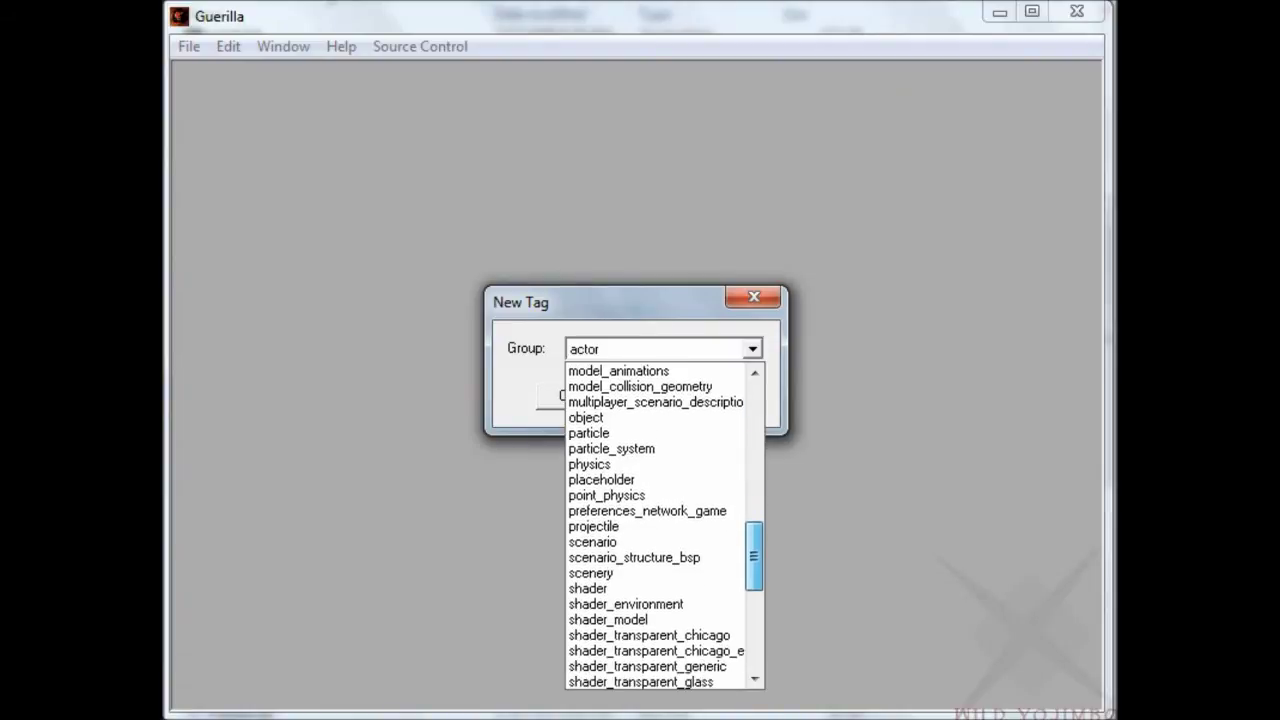
scroll(664, 527, "down", 4)
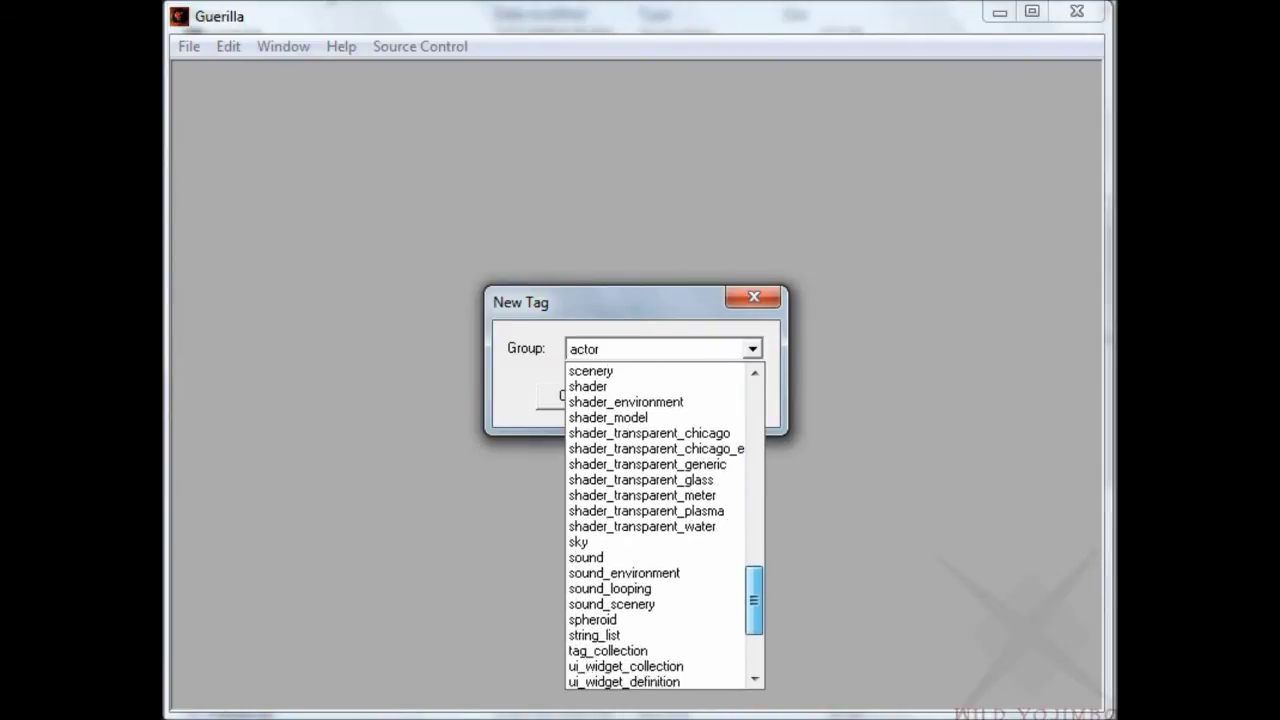
scroll(664, 527, "down", 3)
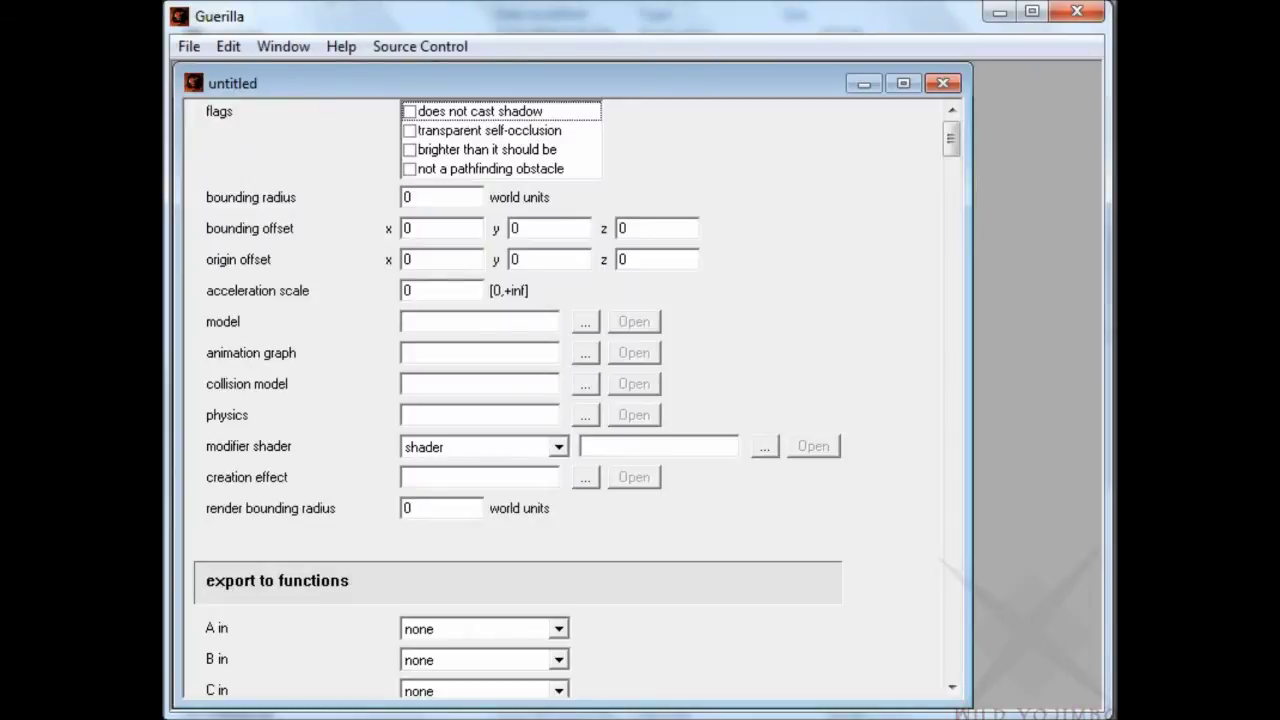
Step: Maximize the untitled weapon tag, examine its property fields, and open the model reference's file browser before cancelling it
left_click(903, 83)
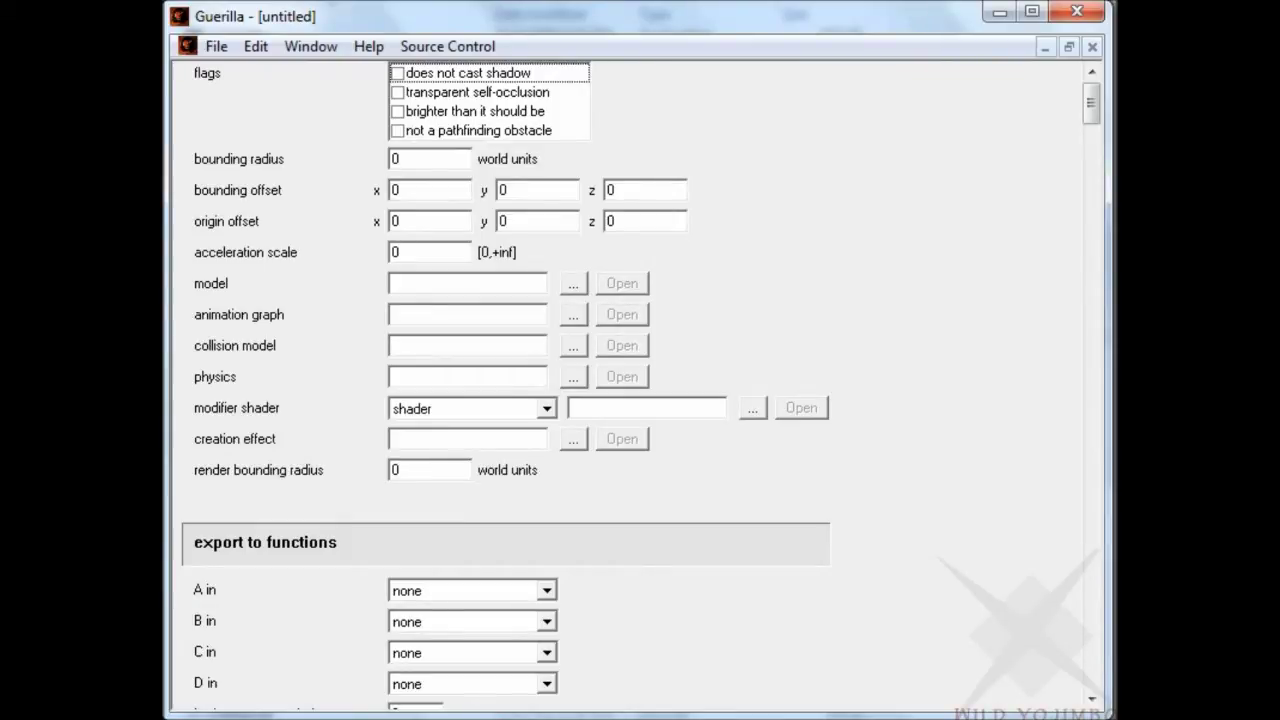
scroll(573, 179, "down", 2)
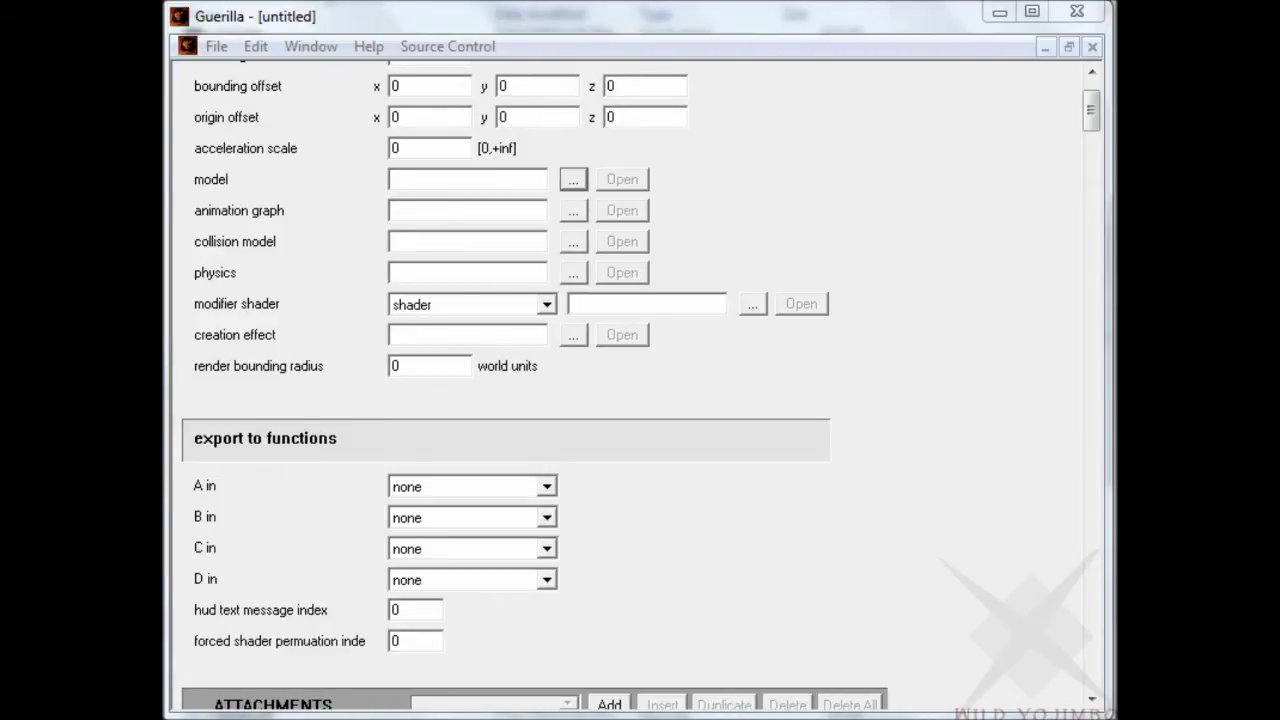
left_click(573, 179)
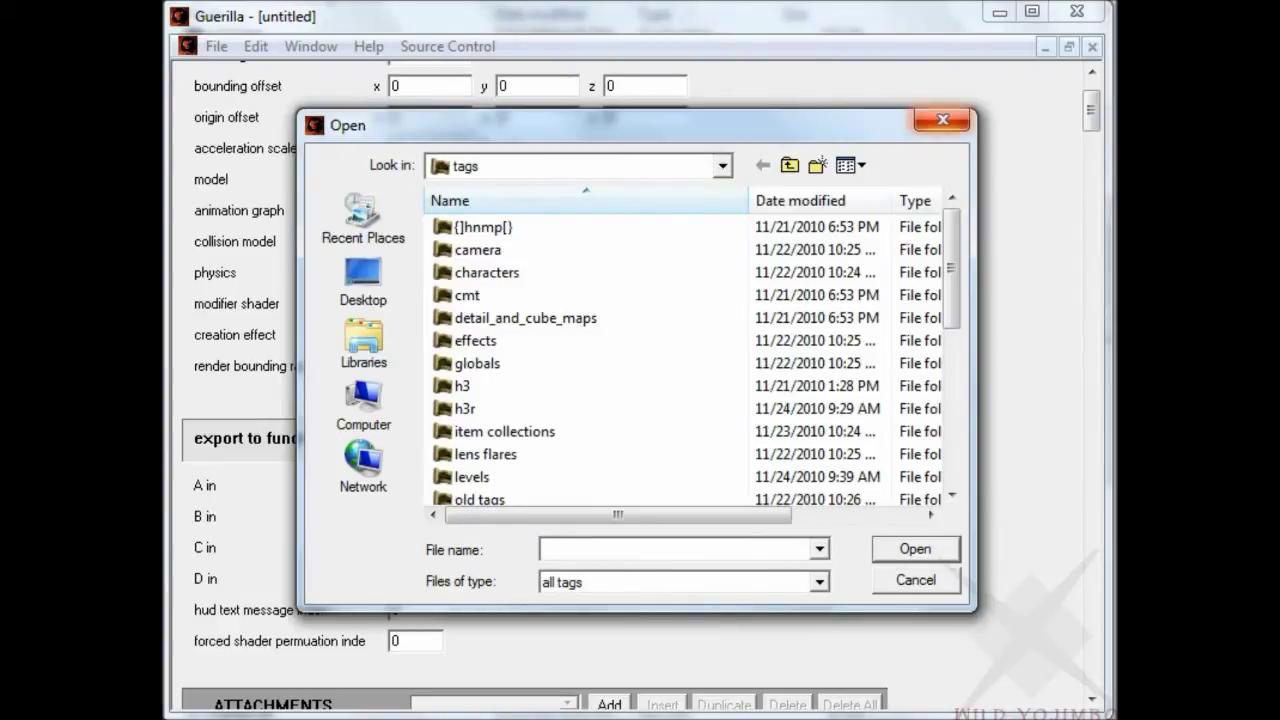
left_click(942, 119)
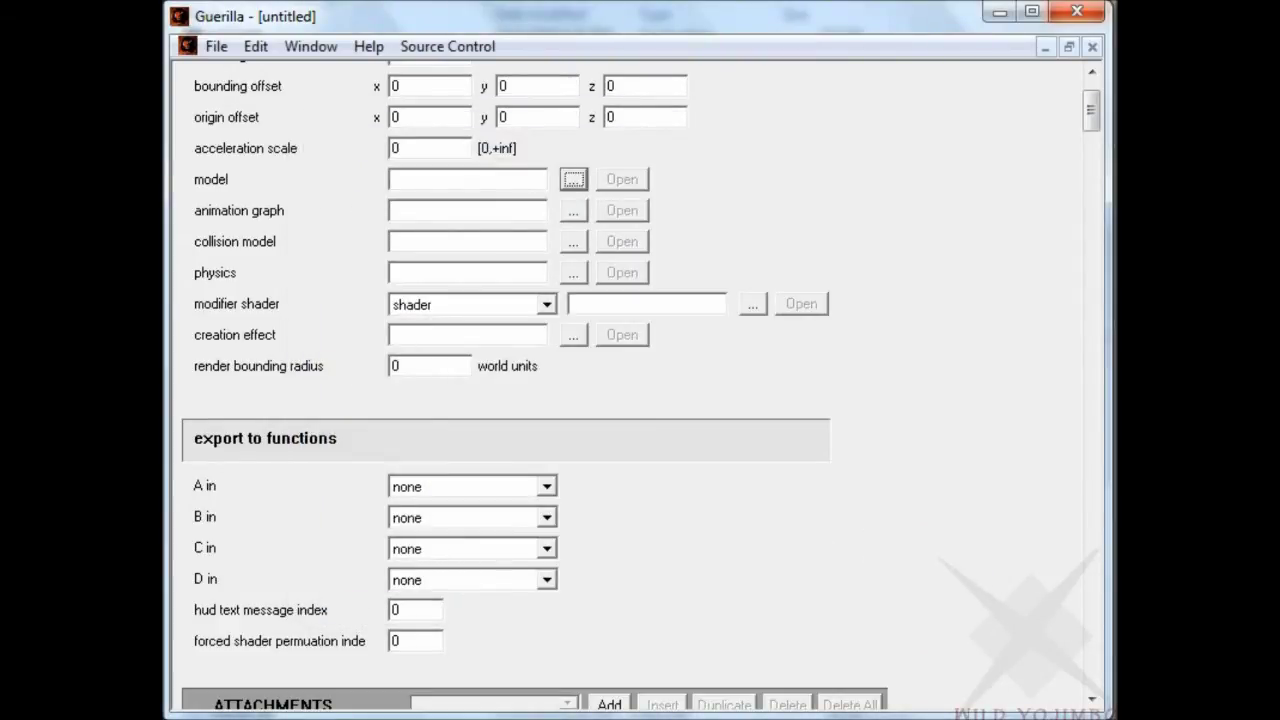
Step: Close Guerilla without saving the untitled weapon tag
left_click(1077, 11)
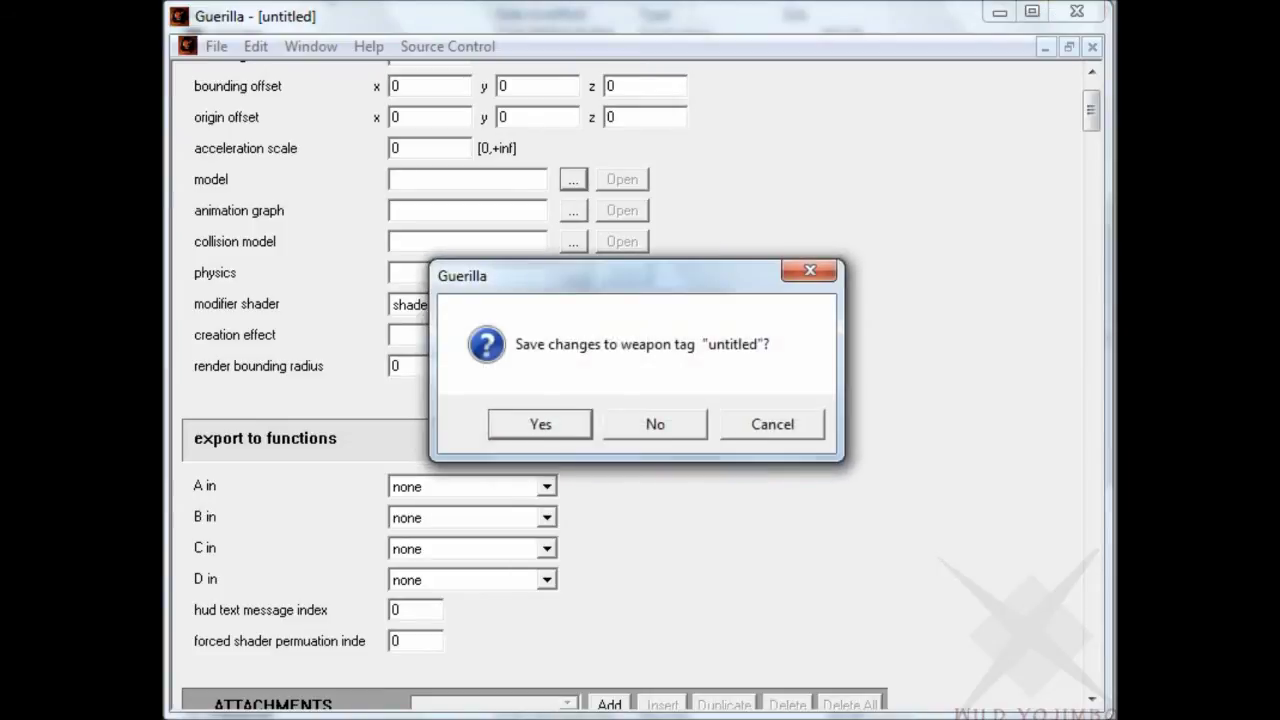
left_click(655, 424)
Step: Launch sapien.exe from the game folder and open testarea.scenario in it
scroll(520, 370, "down", 5)
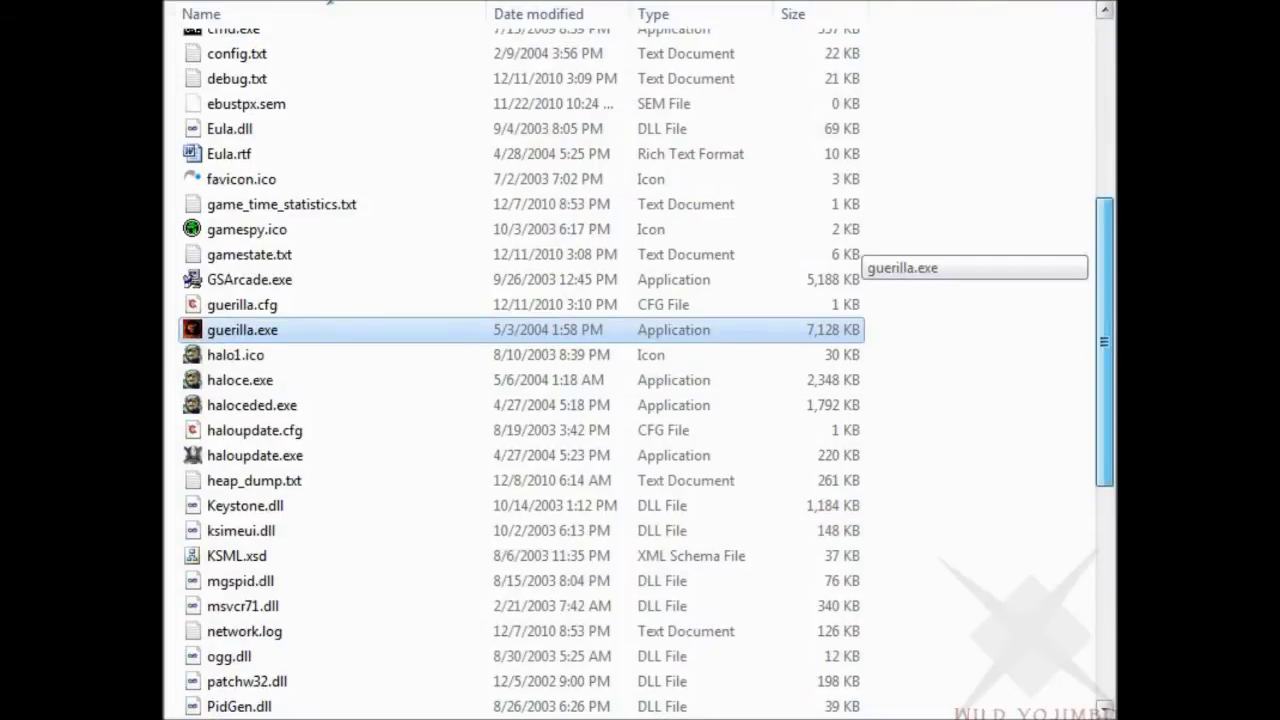
scroll(520, 370, "down", 2)
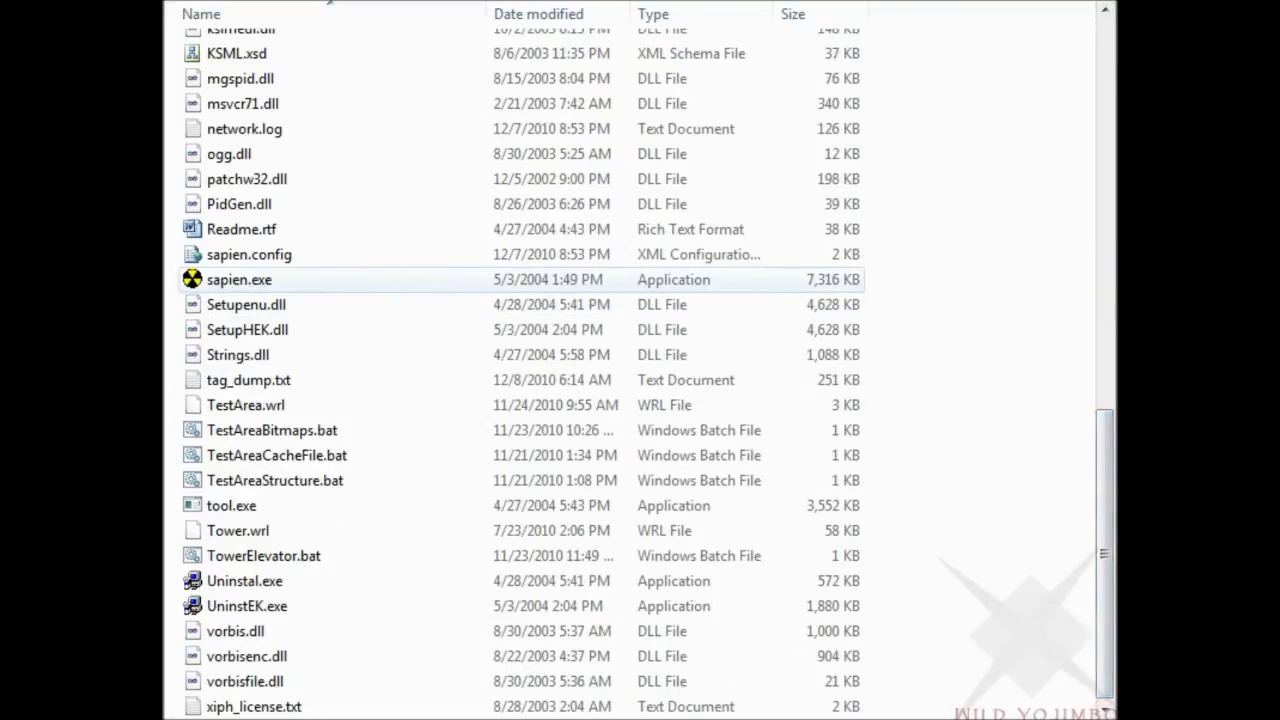
left_click(398, 281)
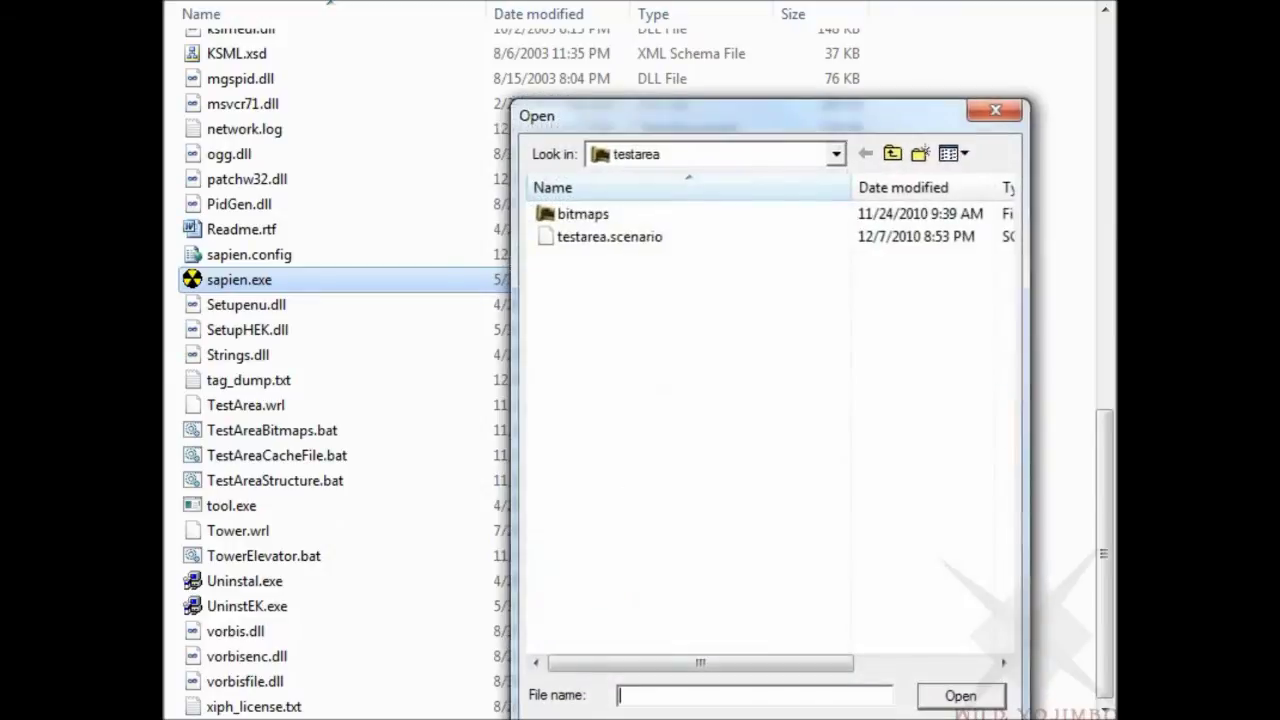
double_click(610, 236)
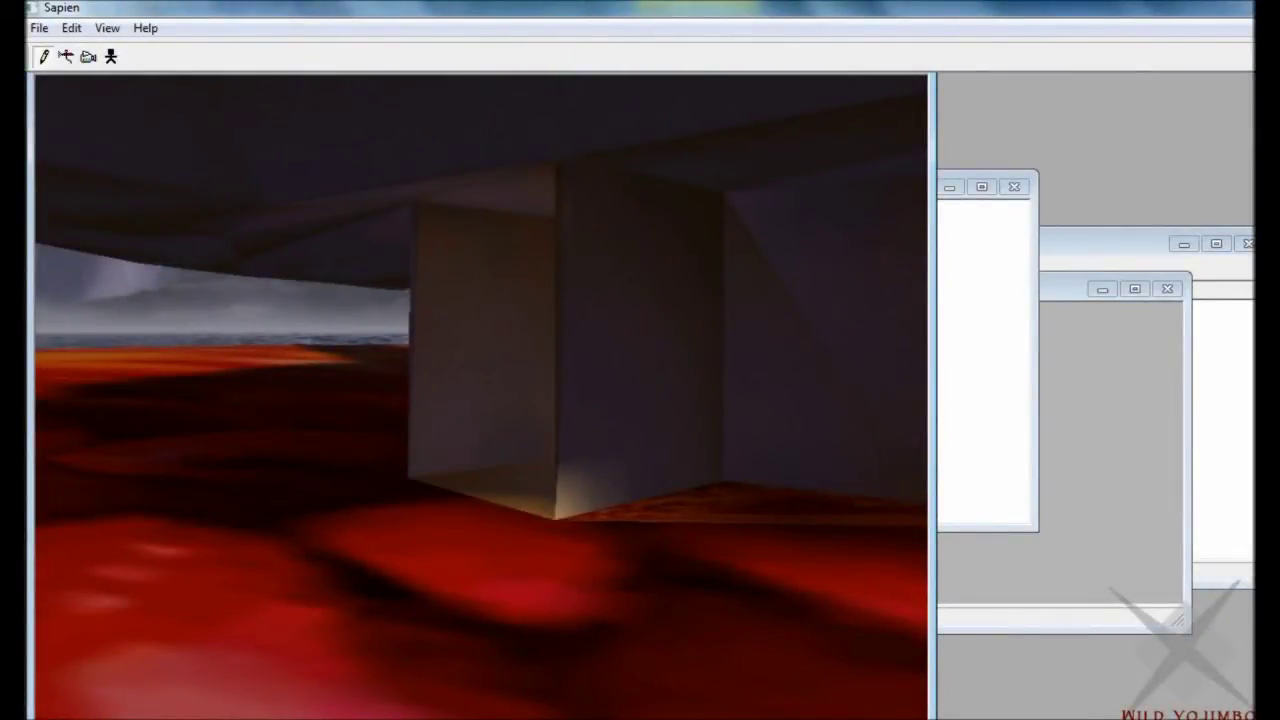
Step: Fly the camera out from under the tower, raising its speed up to x60, and view the whole map from above
middle_click_drag(480, 400, 548, 379)
key("shift")
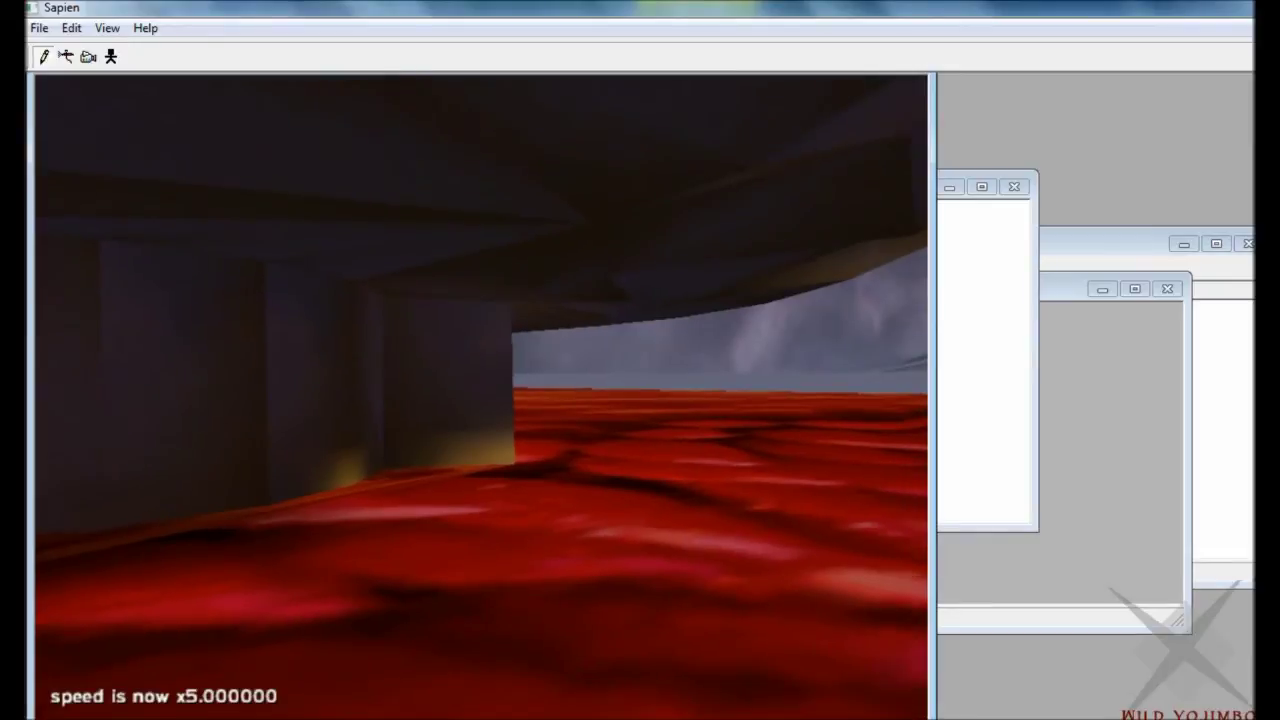
key("s")
middle_click_drag(480, 400, 368, 381)
key("shift")
key("s")
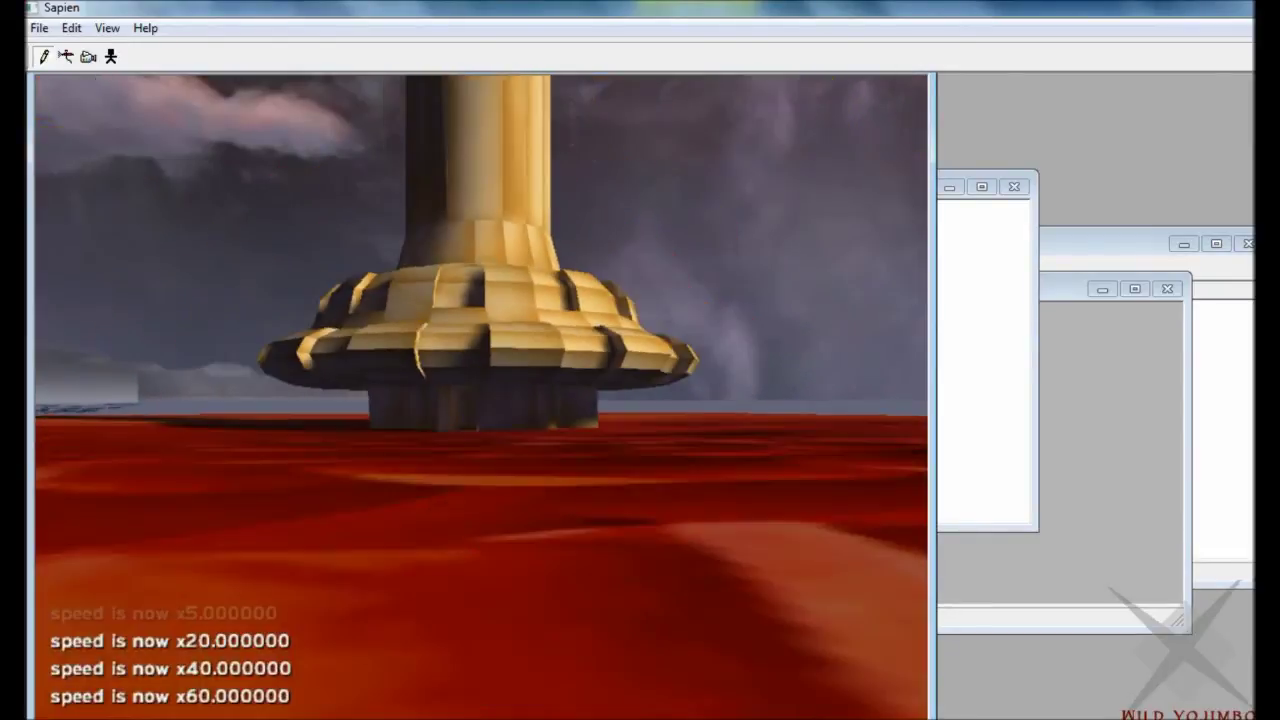
key("s")
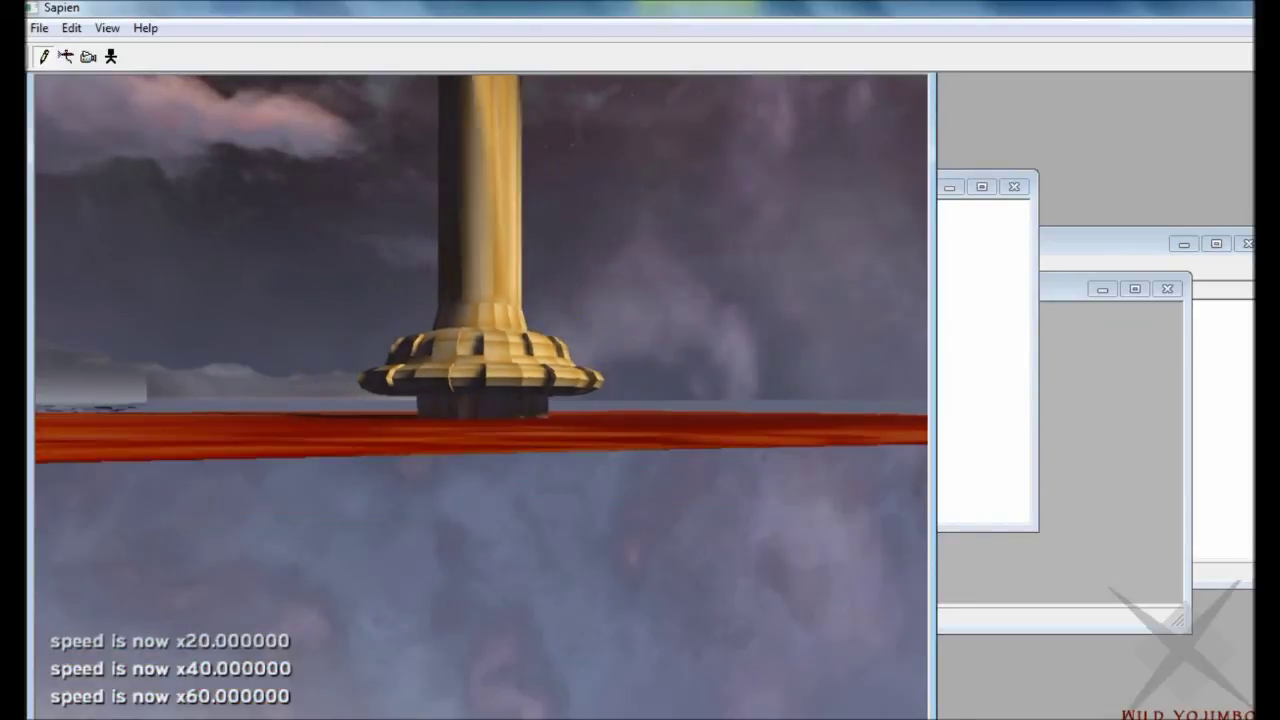
key("s")
middle_click_drag(481, 396, 478, 336)
key("w")
key("r")
middle_click_drag(481, 396, 484, 545)
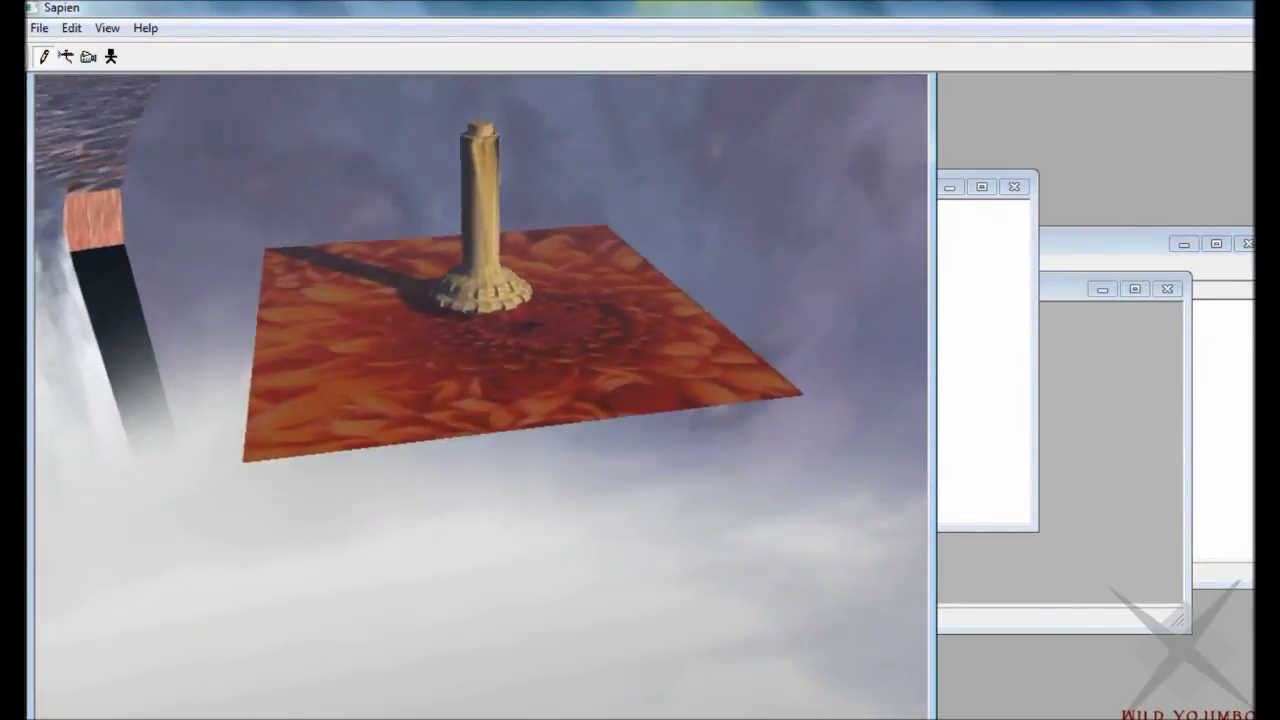
Step: Fly the camera back into the tower and slow it to x1 to inspect the interior
key("w")
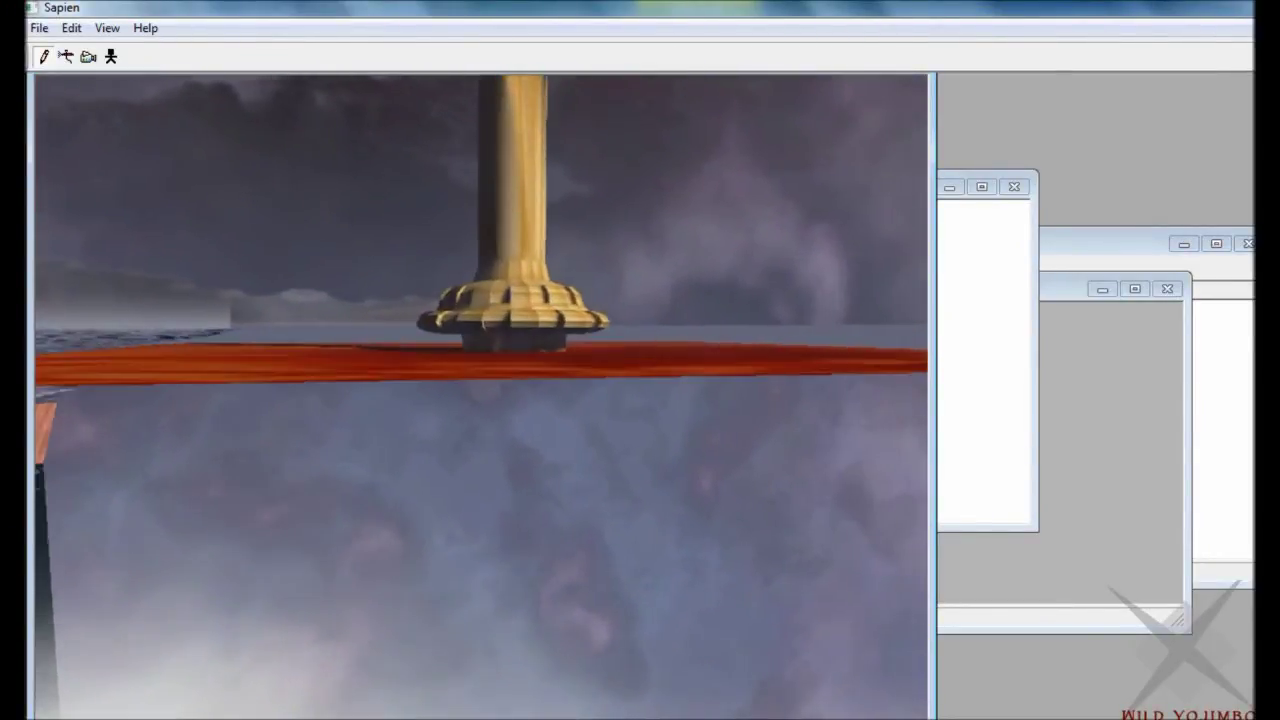
key("w")
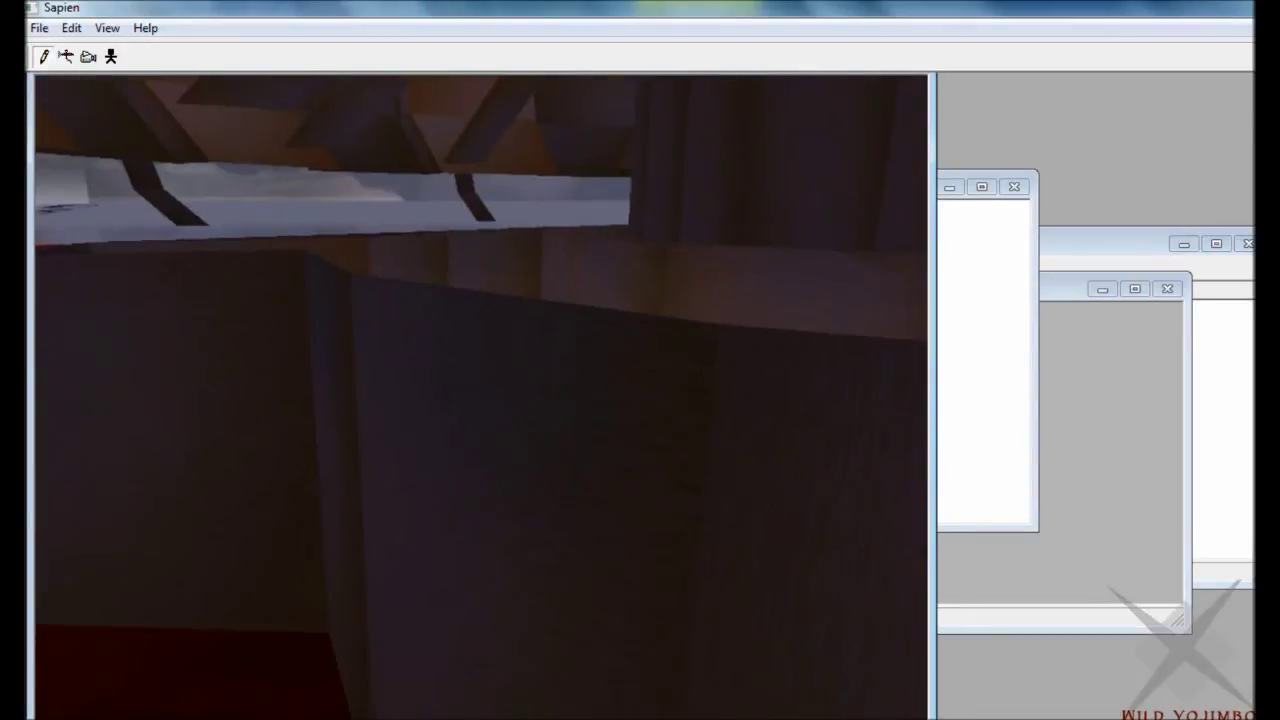
key("w")
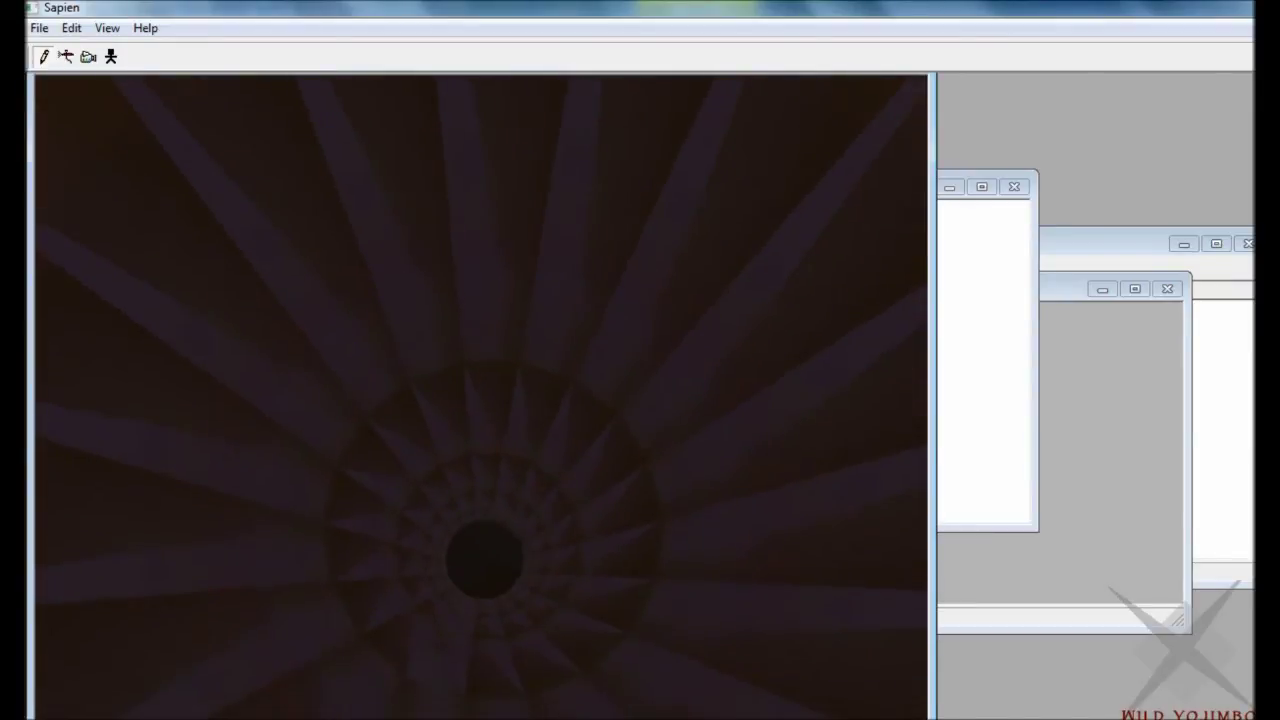
key("w")
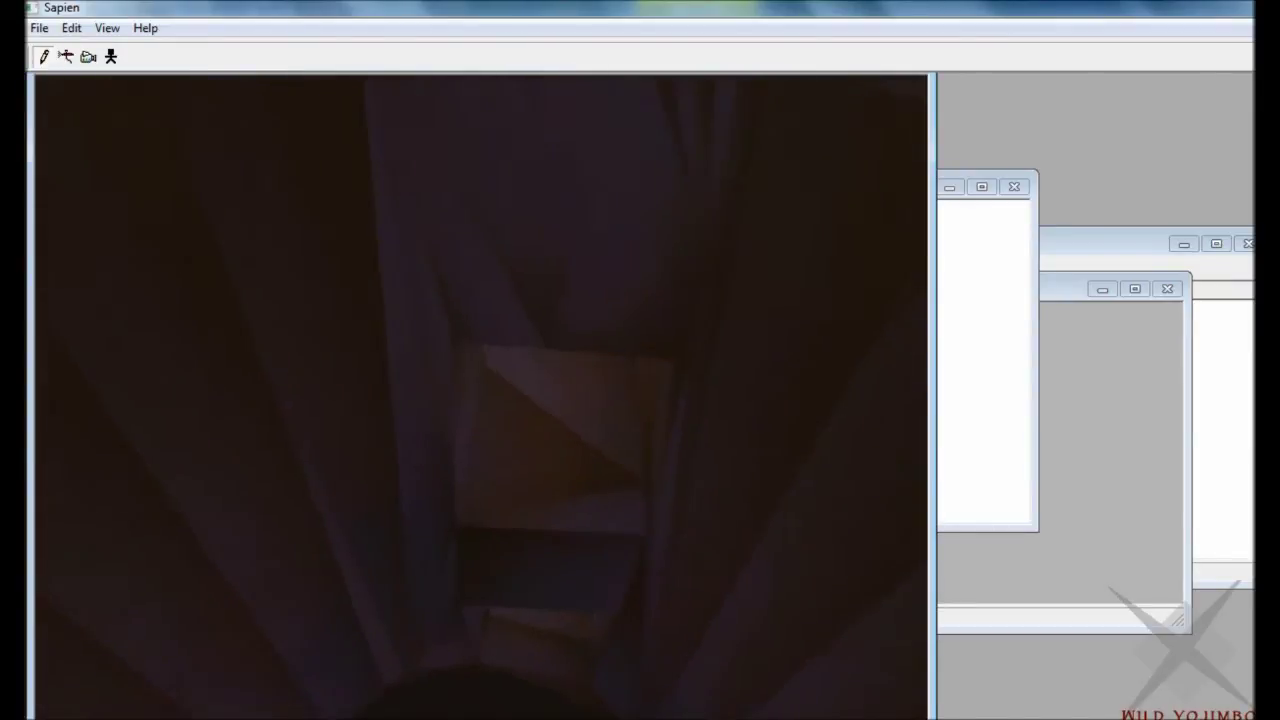
key("w")
key("shift")
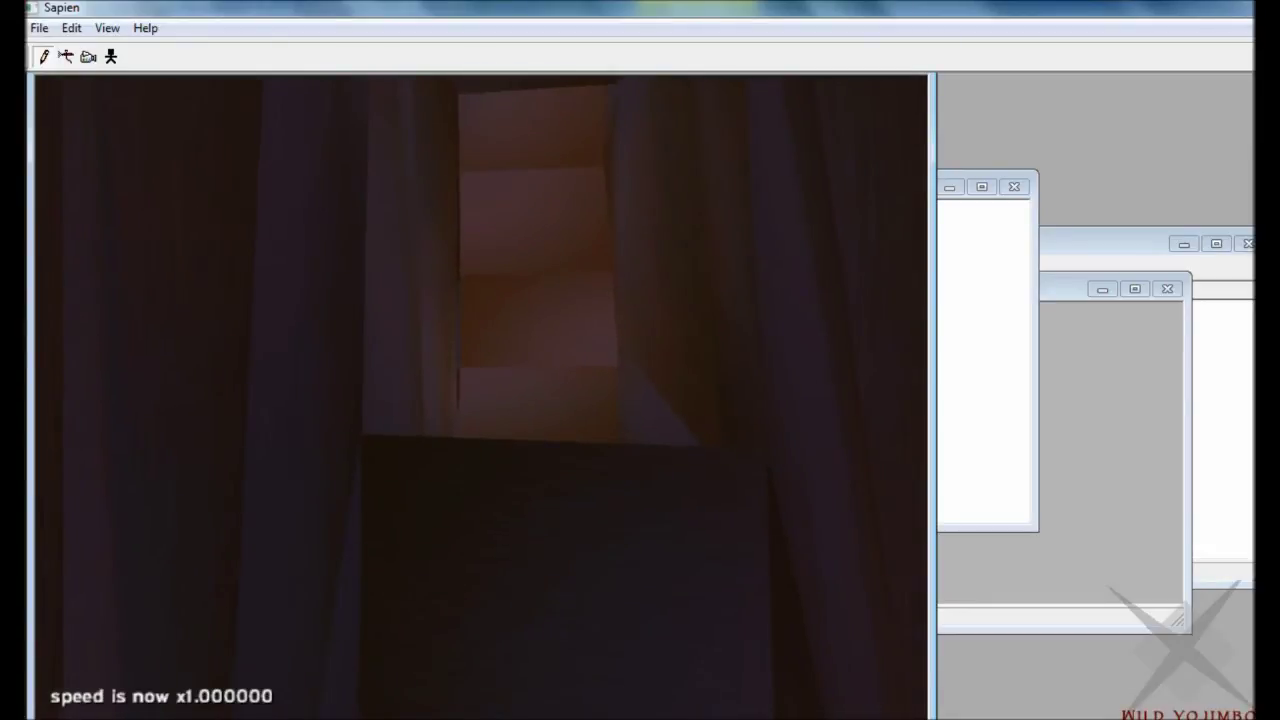
key("w")
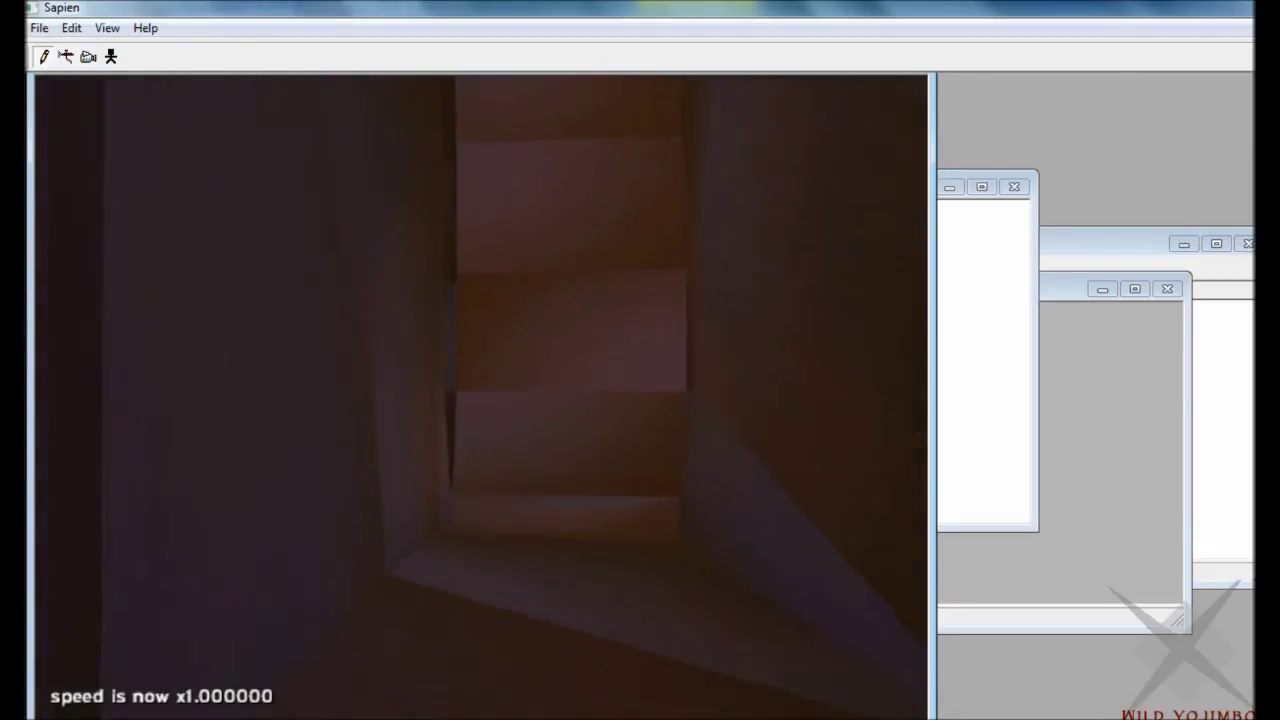
key("w")
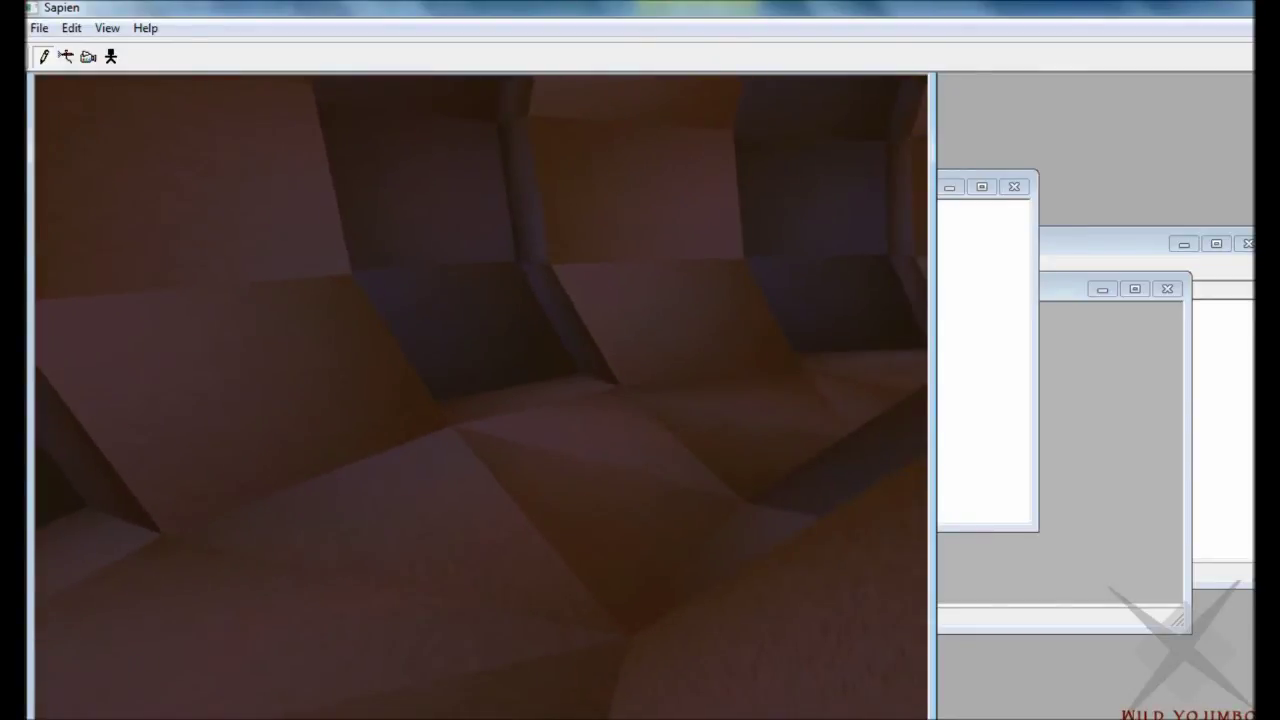
Step: Examine the tower's inner walls and ledges from several angles, moving both along and away from them
key("d")
key("s")
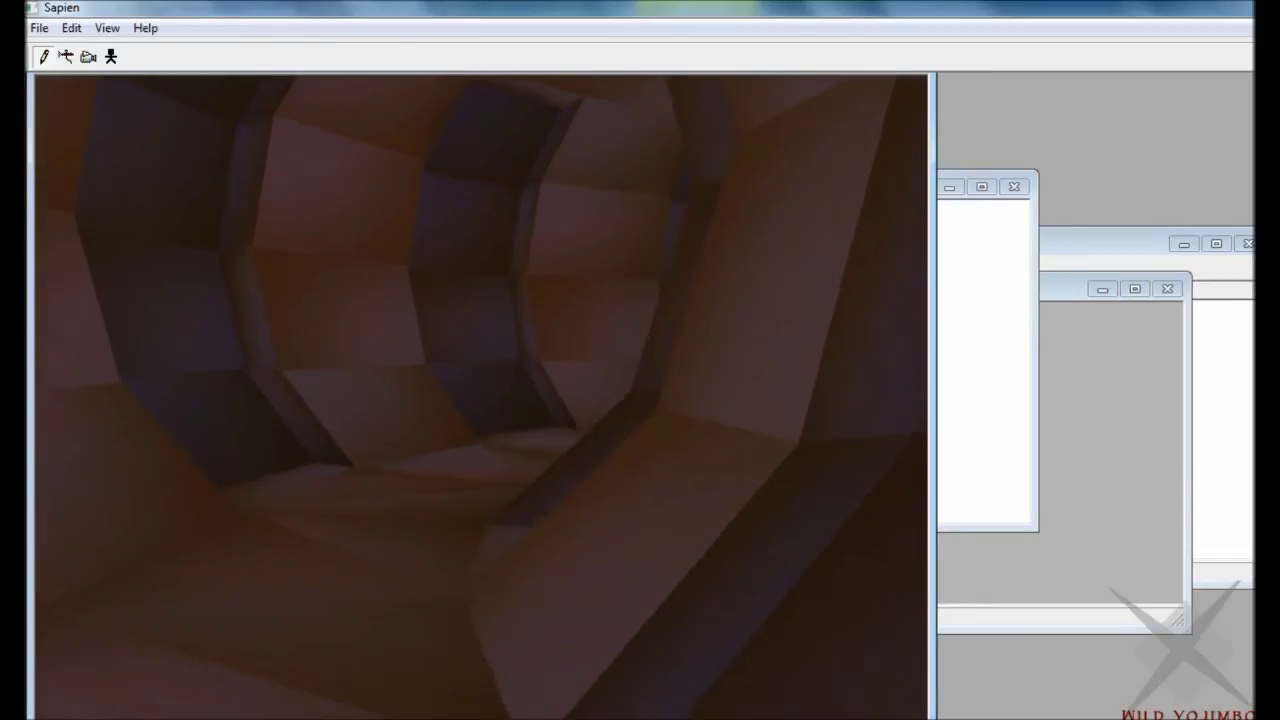
key("s")
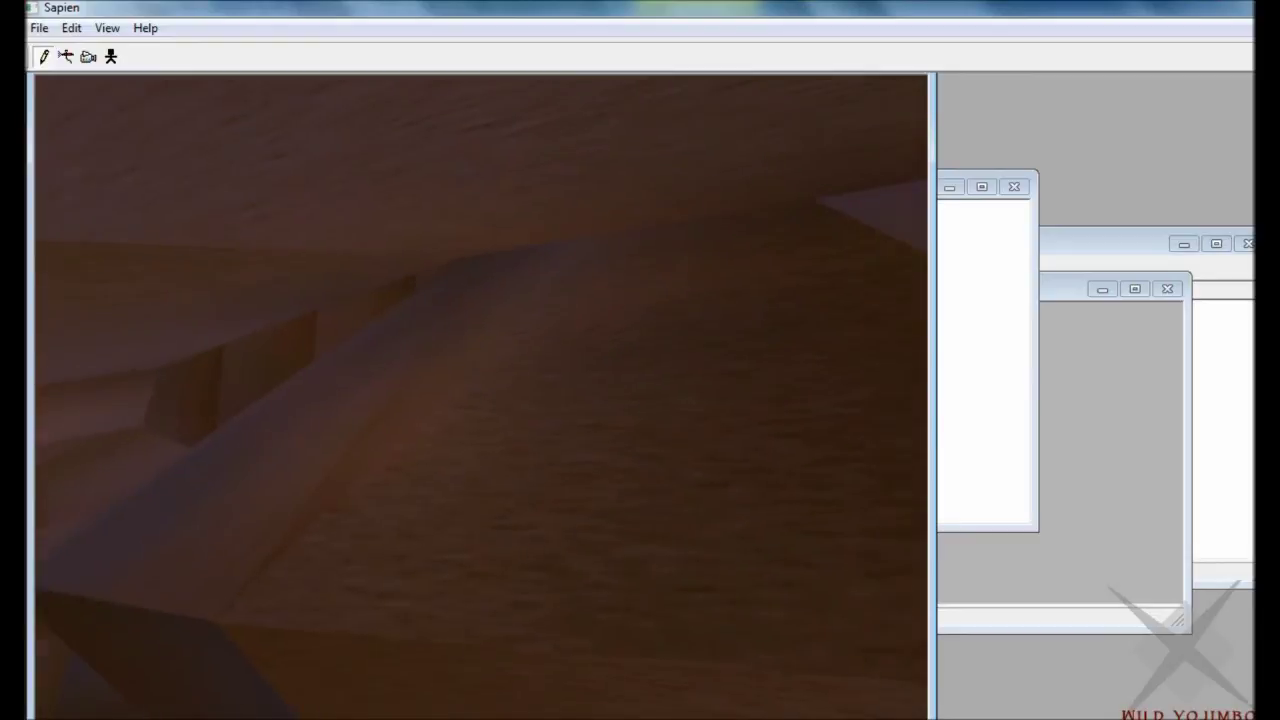
key("w")
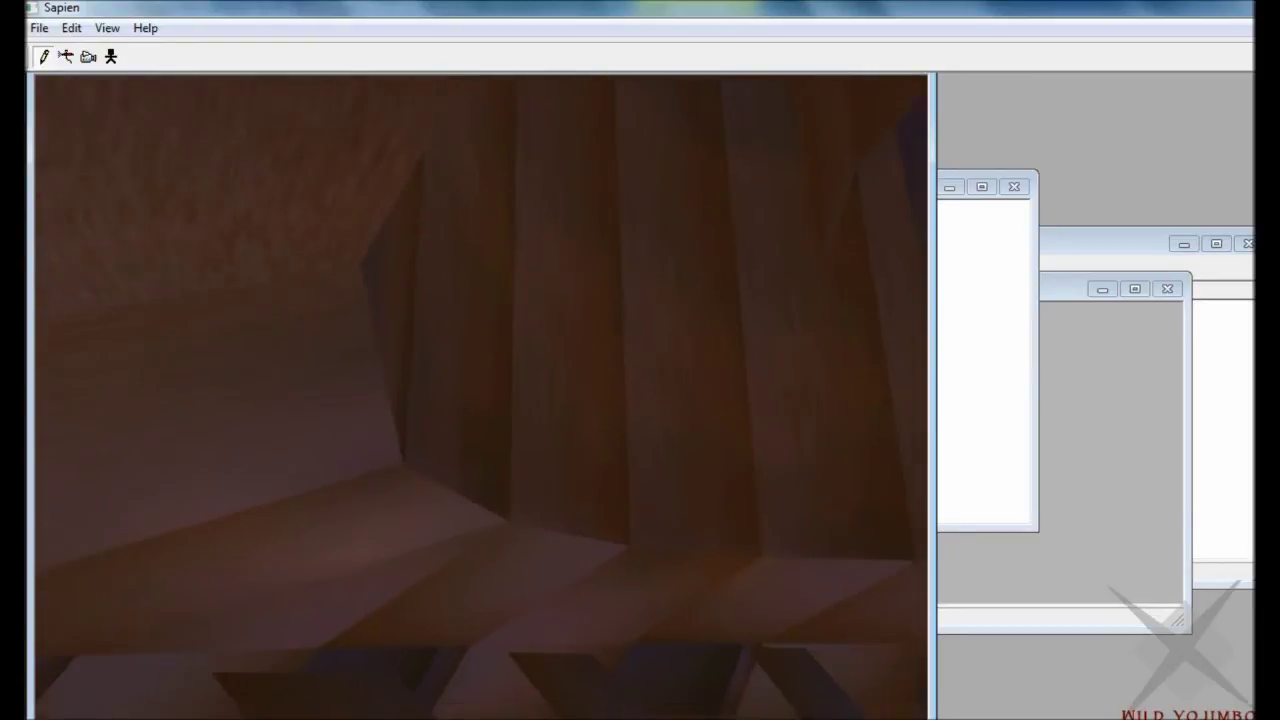
key("w")
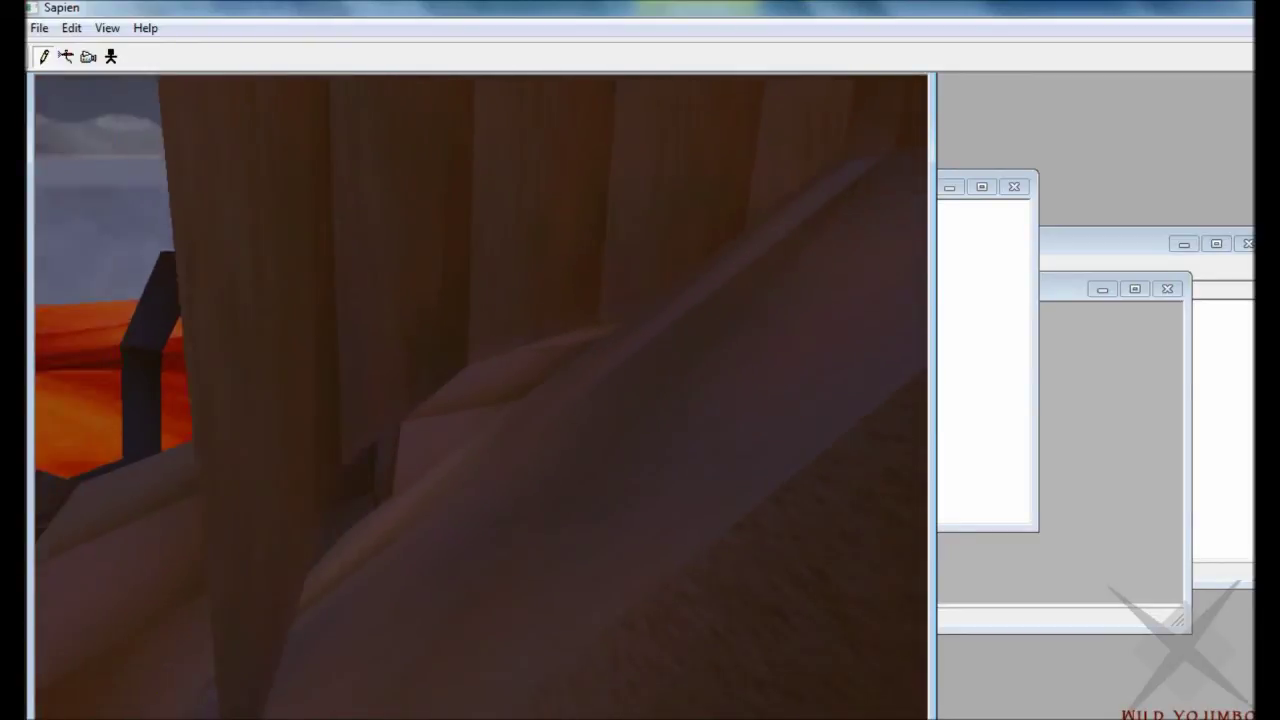
key("w")
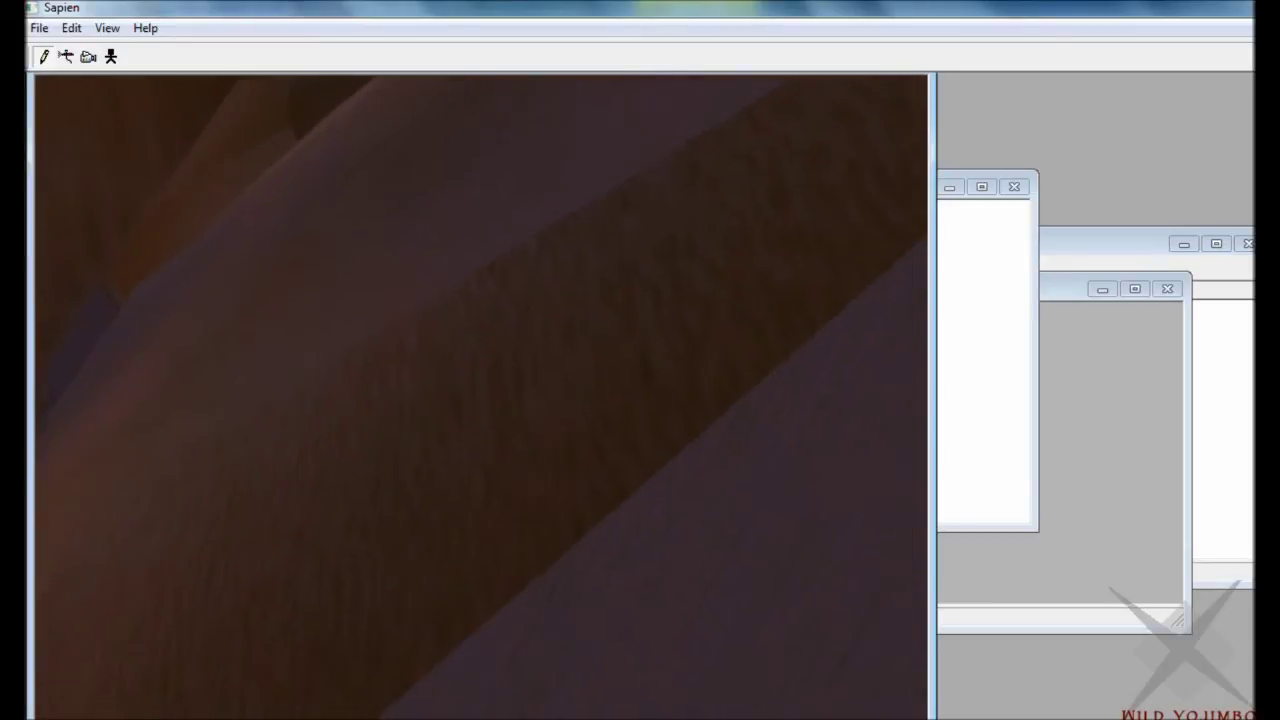
key("s")
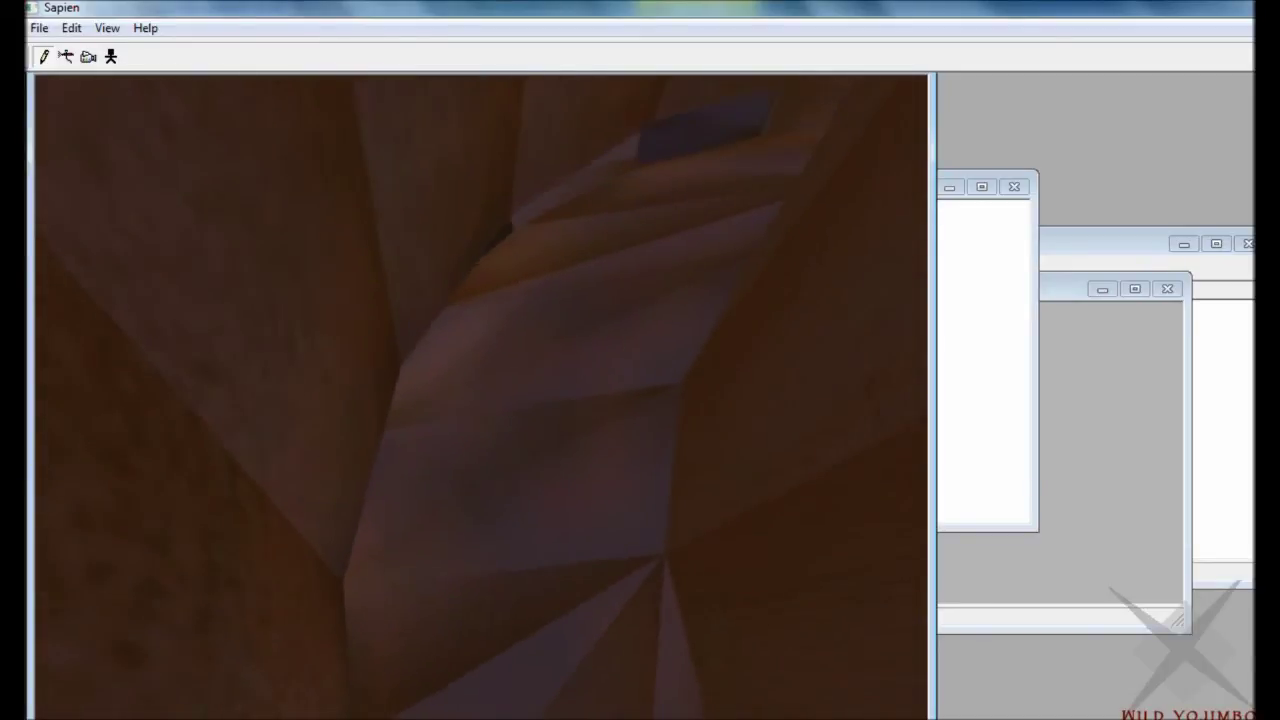
key("s")
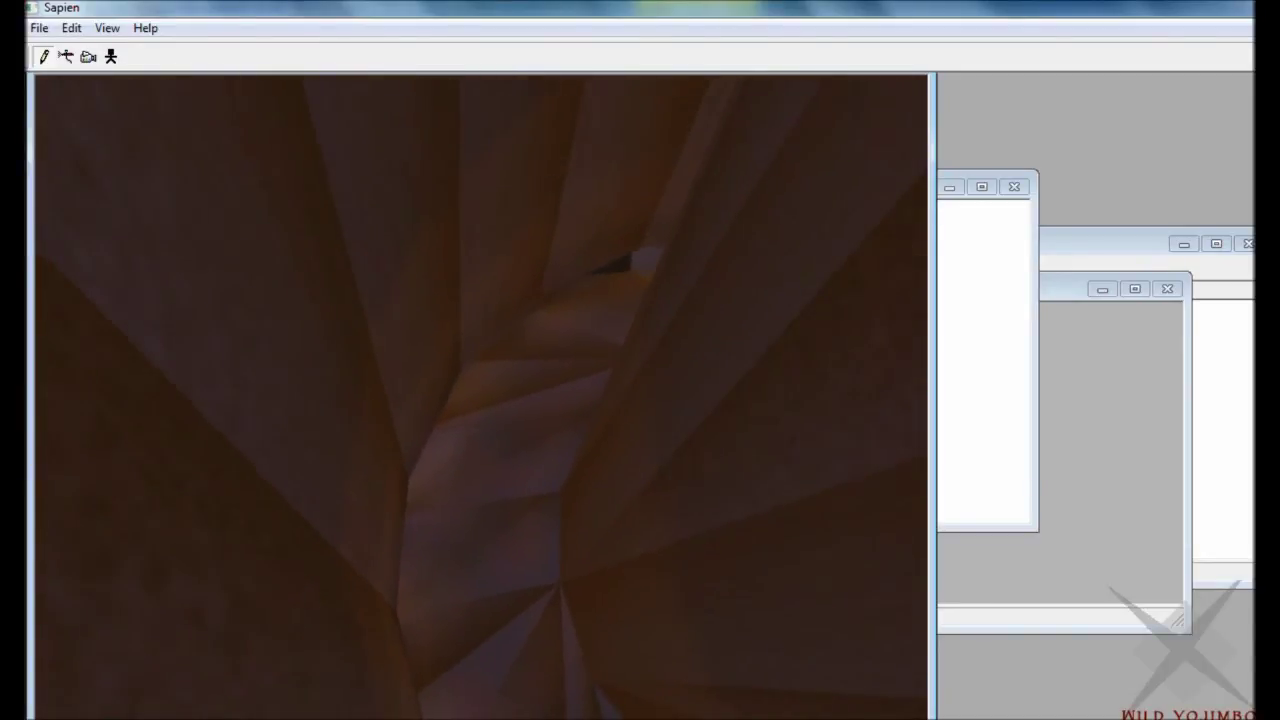
key("s")
key("s")
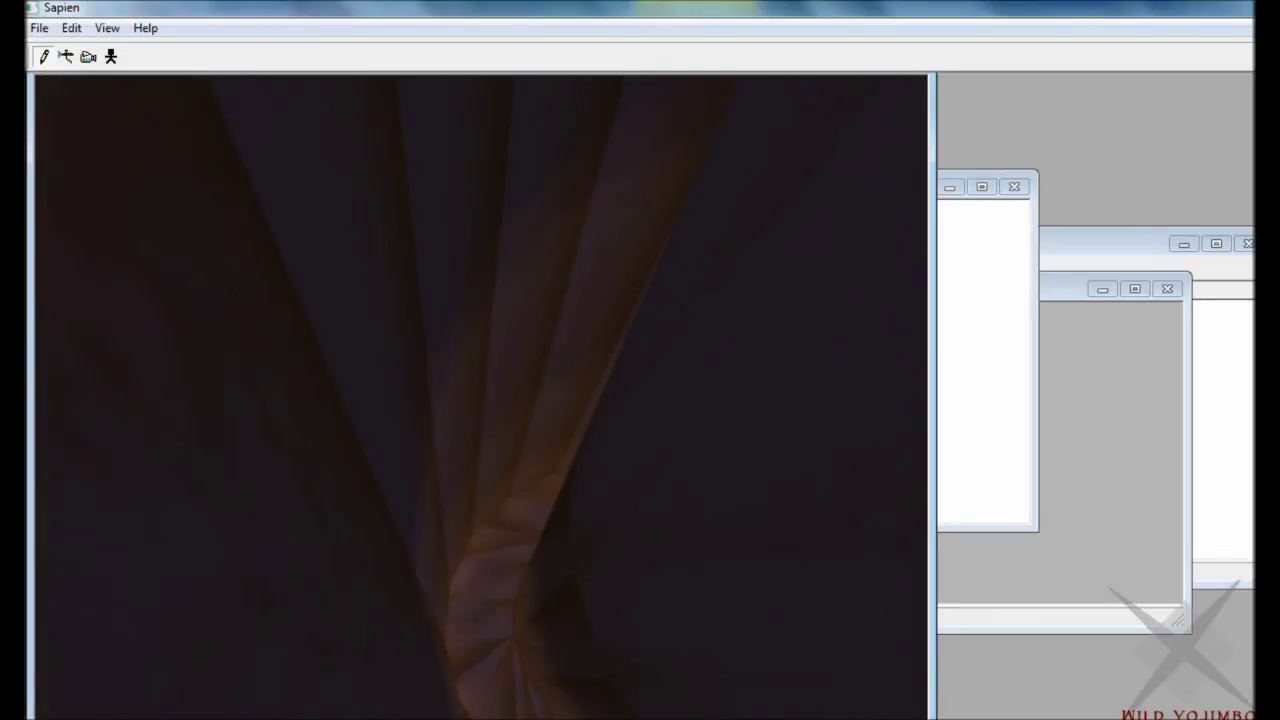
Step: Fly the camera out above the tower at speed x20 and return to a ground-level view of its base
key("s")
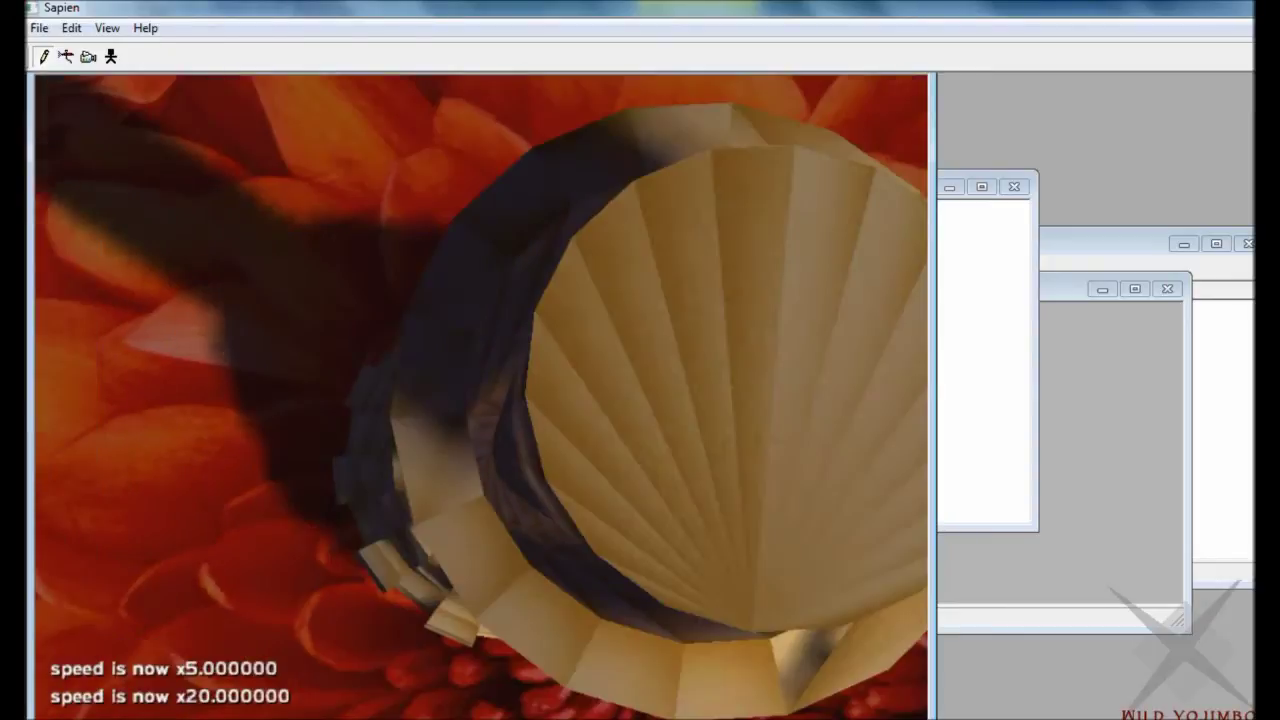
key("s")
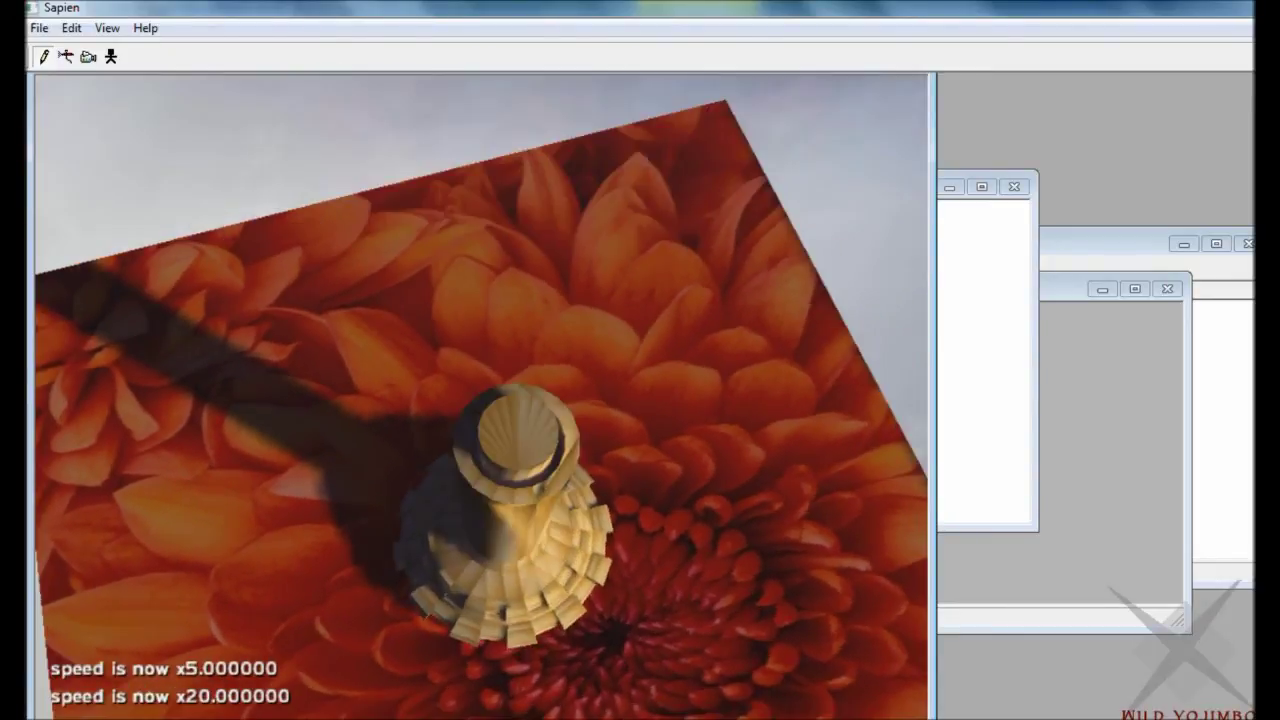
key("w")
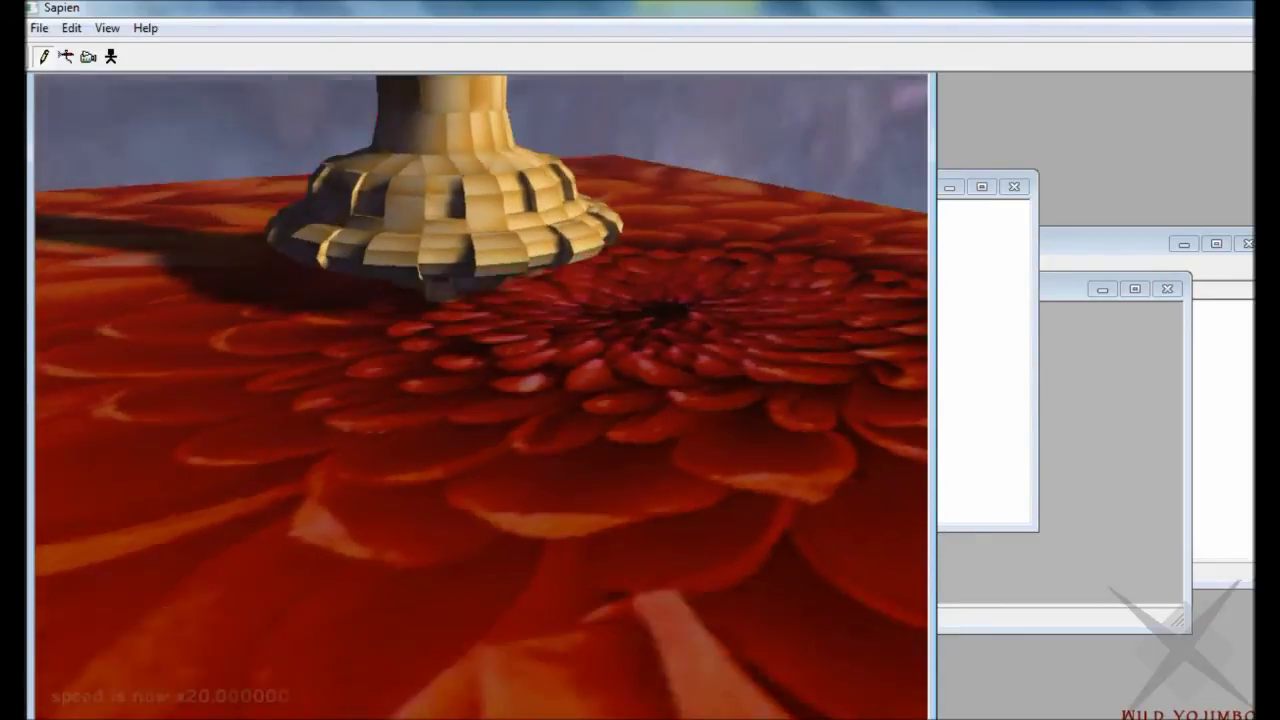
key("f")
key("r")
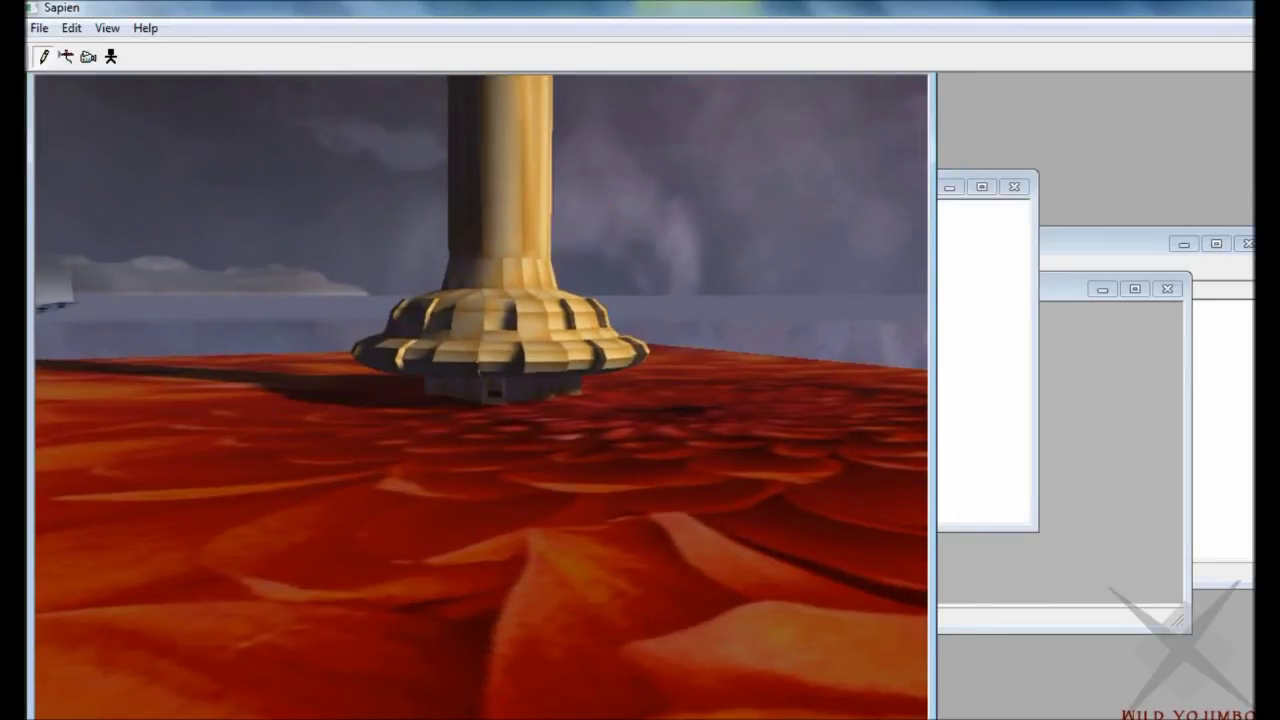
Step: Bring the Output window forward over the game view, and look through the available scenario file commands
left_click(985, 360)
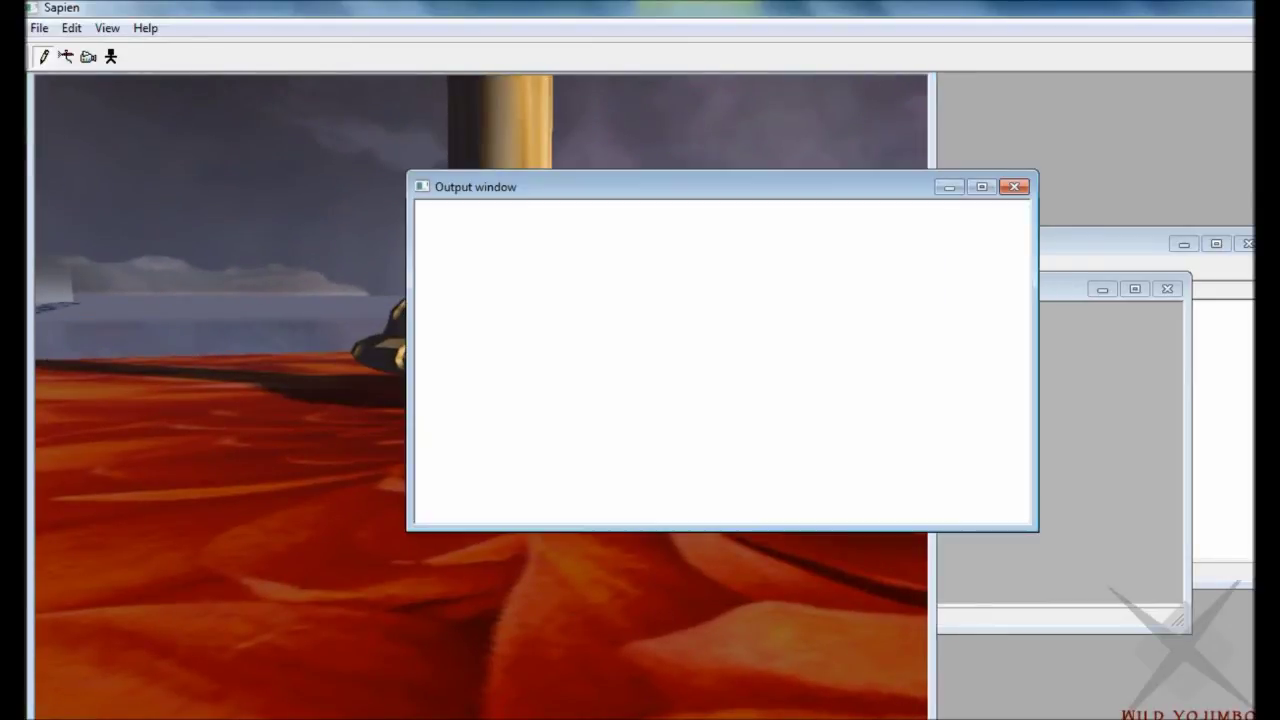
left_click_drag(722, 187, 580, 165)
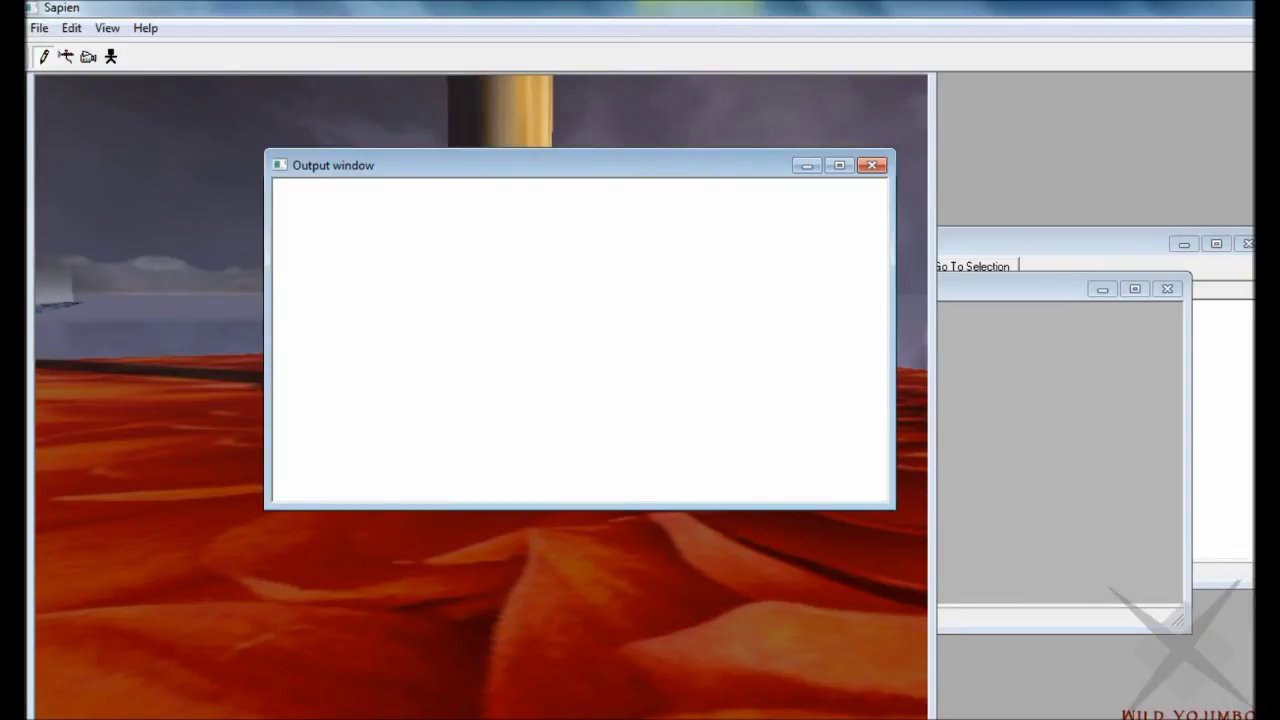
left_click(39, 28)
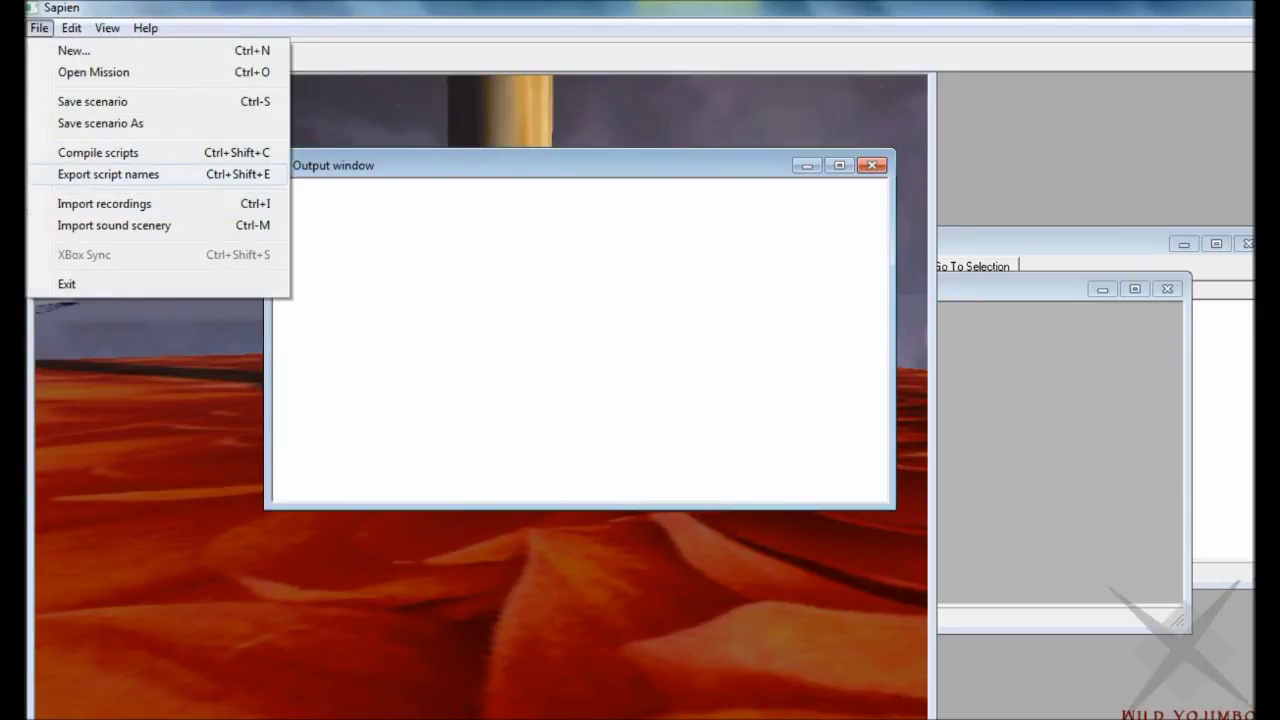
key("Escape")
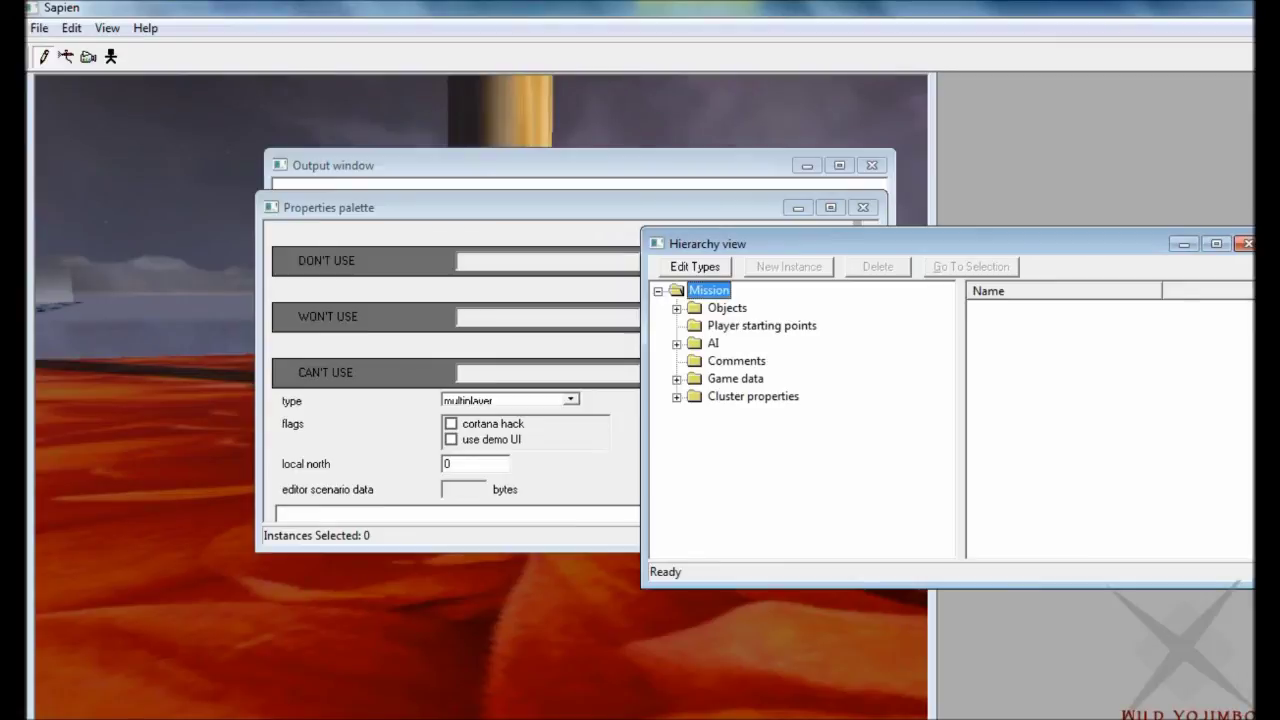
Step: Move the Hierarchy view clear of the other windows and examine the scenario's fields in the Properties palette
left_click_drag(860, 244, 1061, 207)
left_click(600, 165)
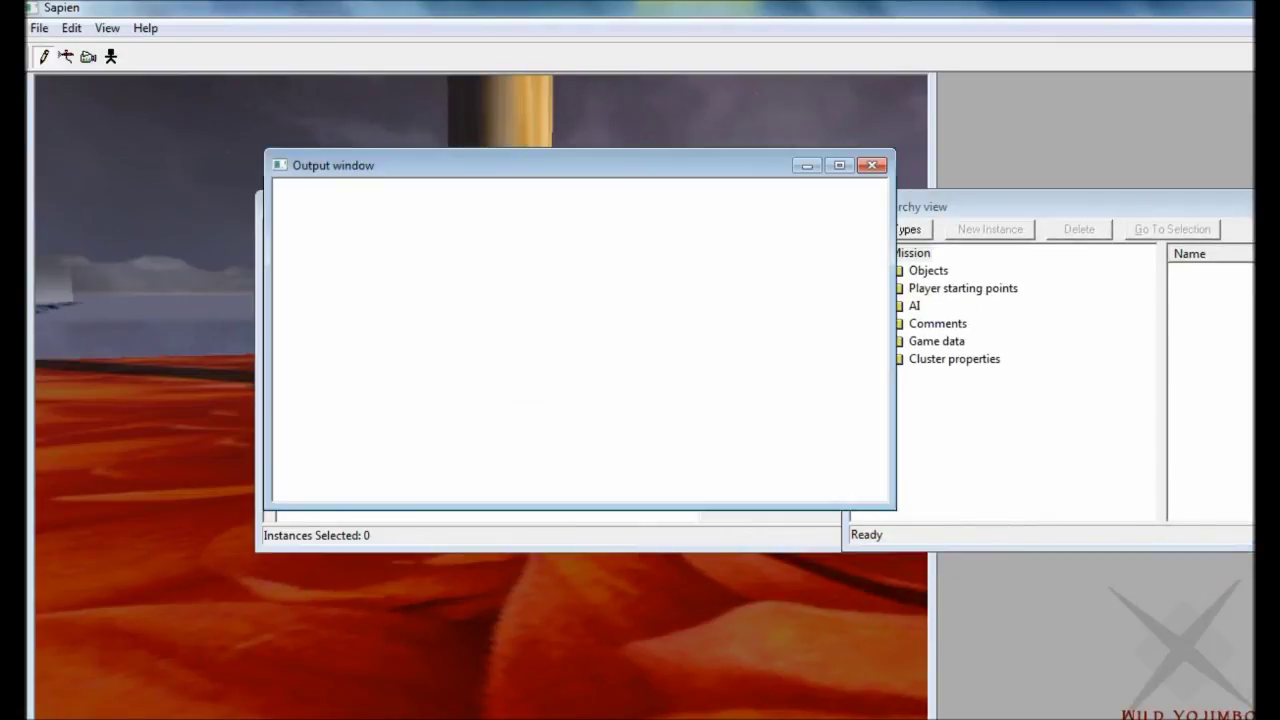
left_click(560, 535)
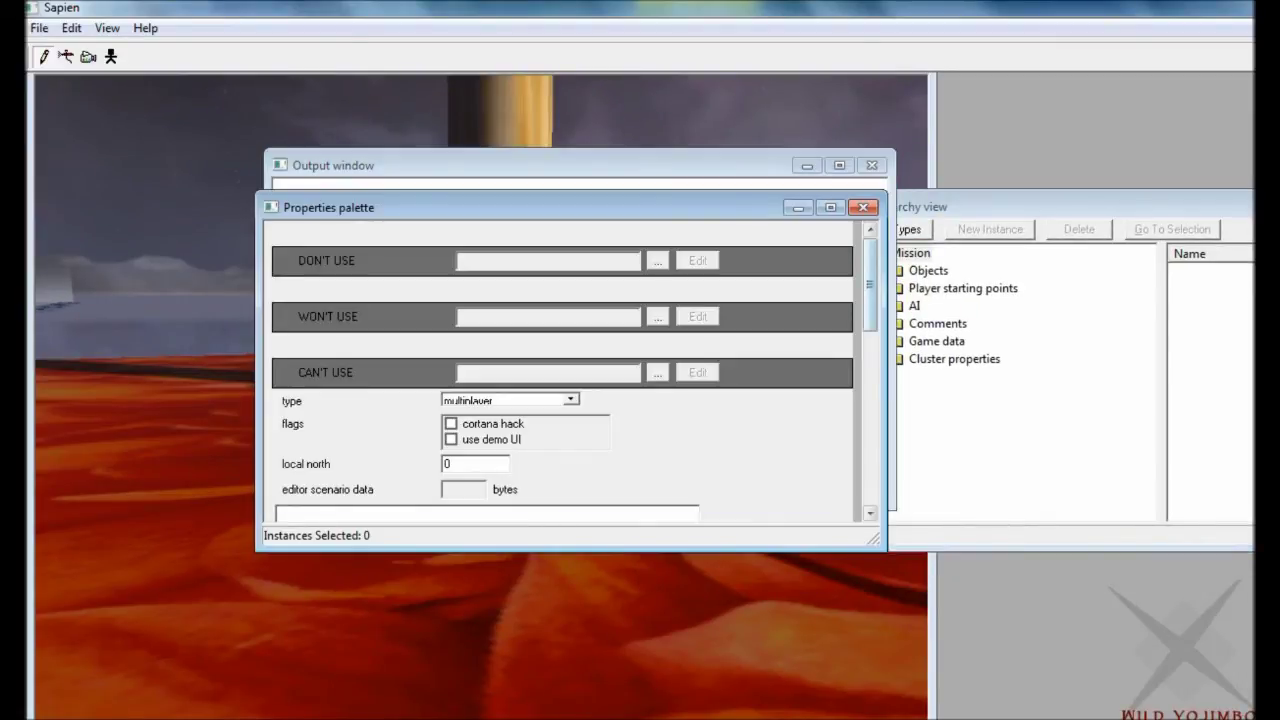
scroll(563, 370, "down", 10)
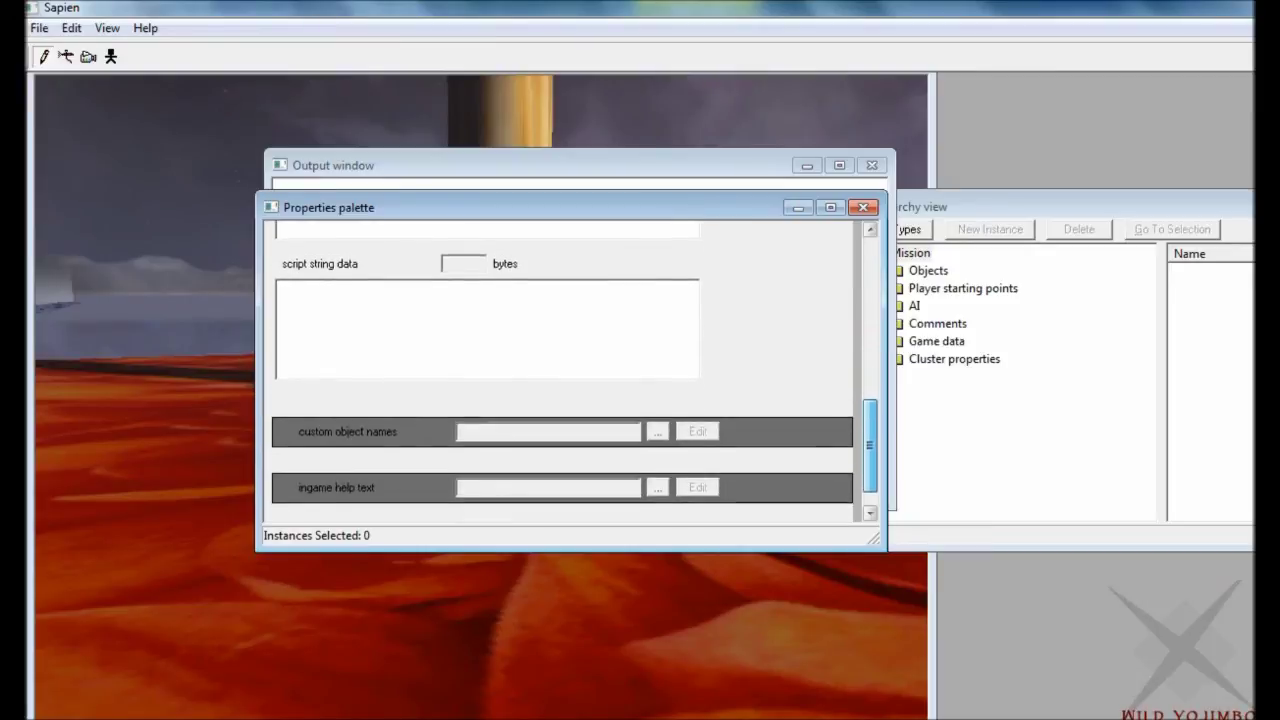
Step: Return to the start of the scenario's properties, and select the first entry under Player starting points to examine its properties
scroll(563, 370, "up", 15)
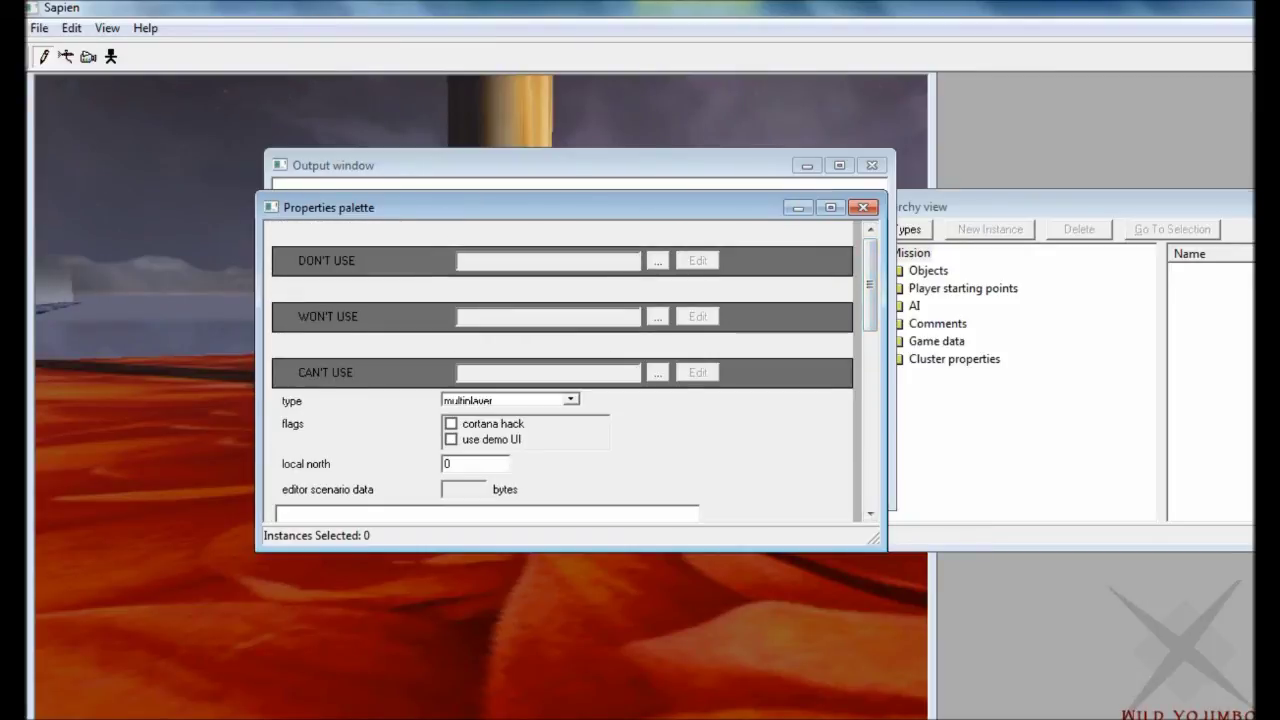
left_click(963, 288)
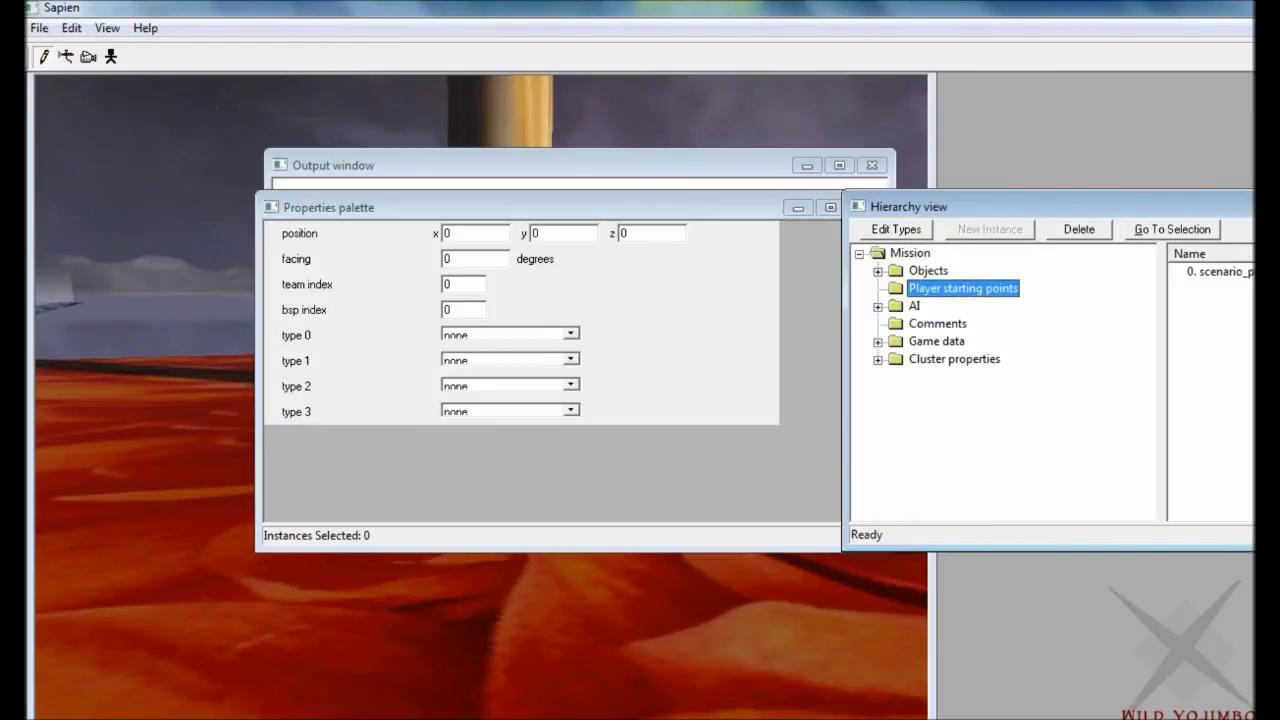
left_click(1222, 272)
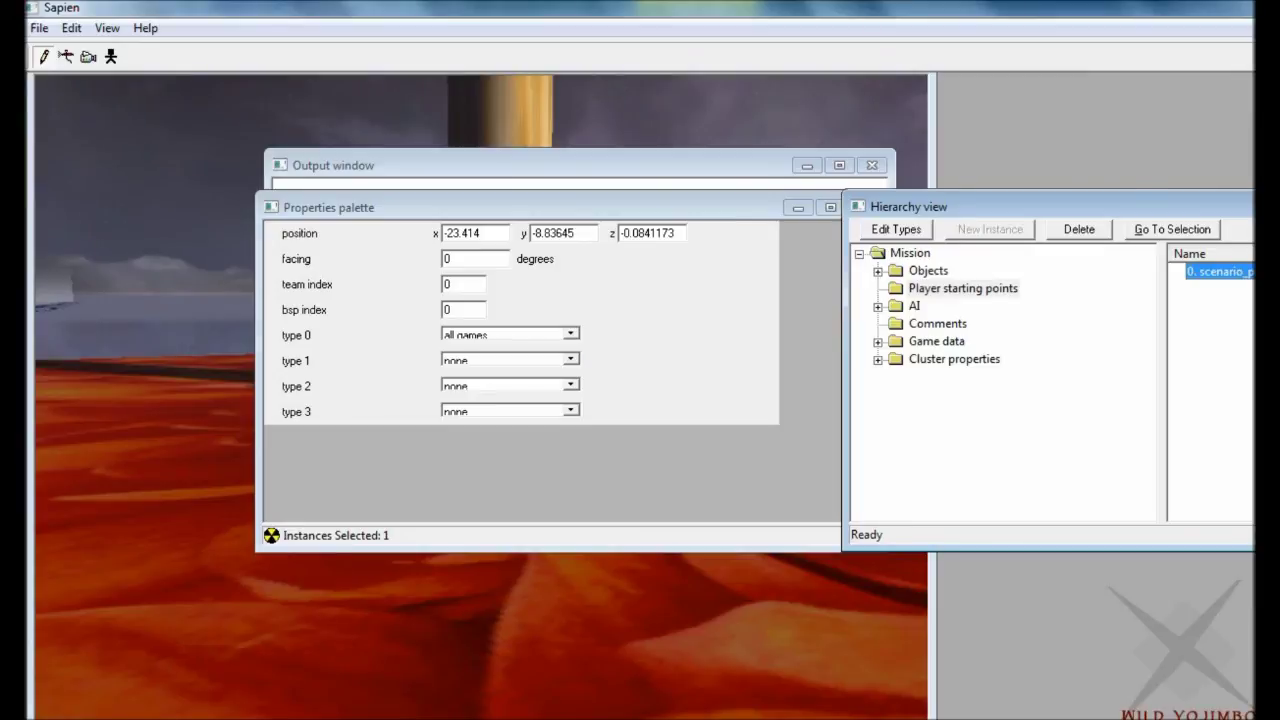
Step: Make the Properties palette taller and set the player starting point's type 0 to all games
left_click(571, 334)
left_click(571, 334)
left_click(571, 334)
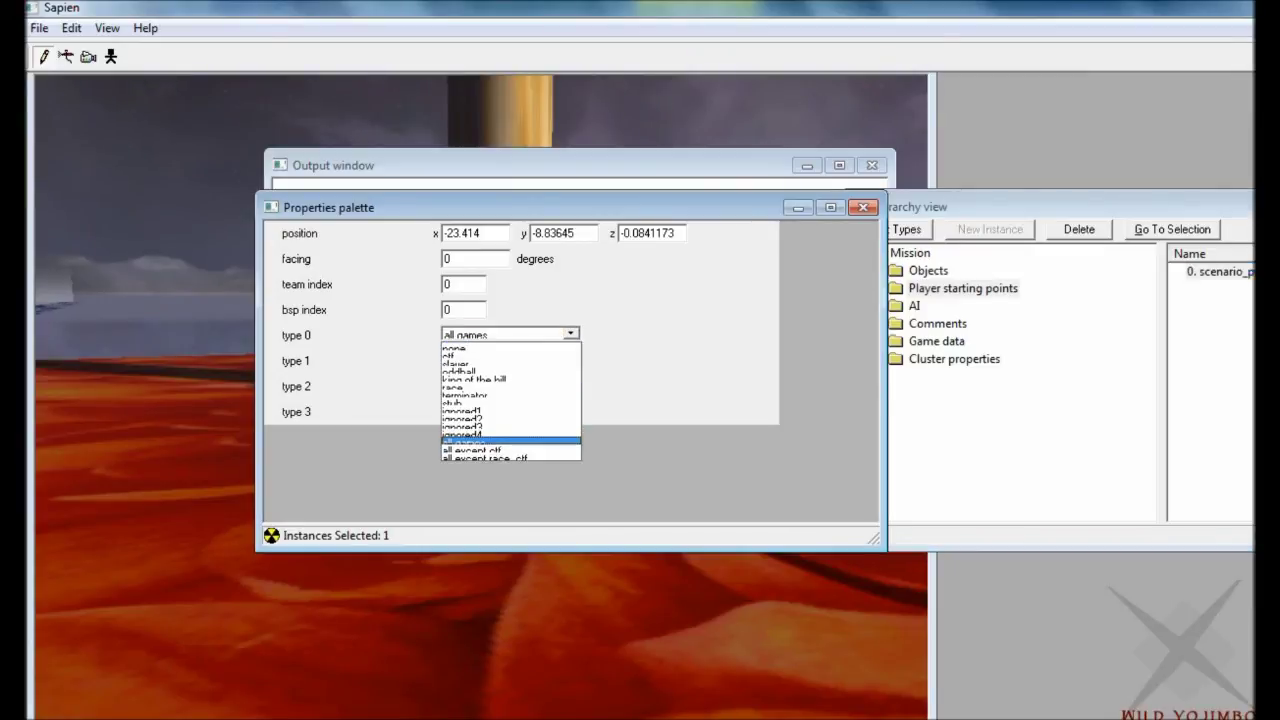
left_click(571, 334)
left_click_drag(883, 547, 868, 645)
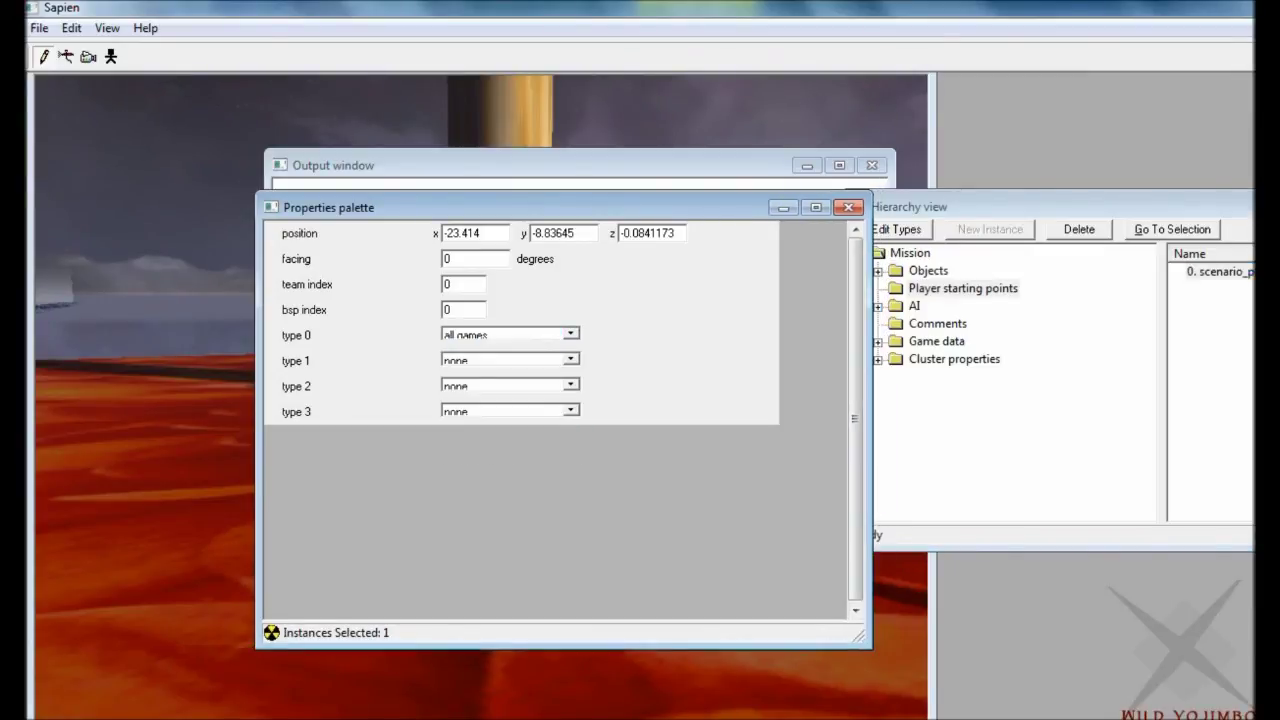
left_click(571, 334)
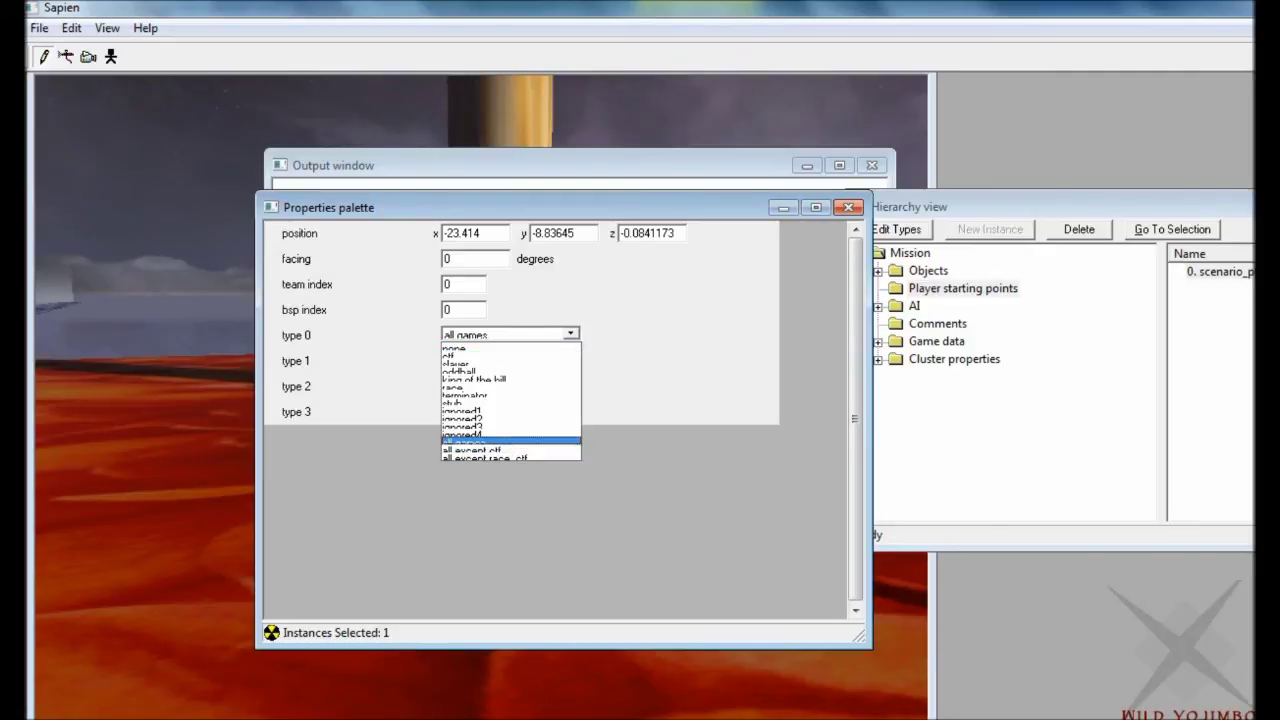
left_click(511, 441)
Step: Bring the game view forward and fly the camera at speed x40 to examine the starting point beside the tower's base
left_click(150, 420)
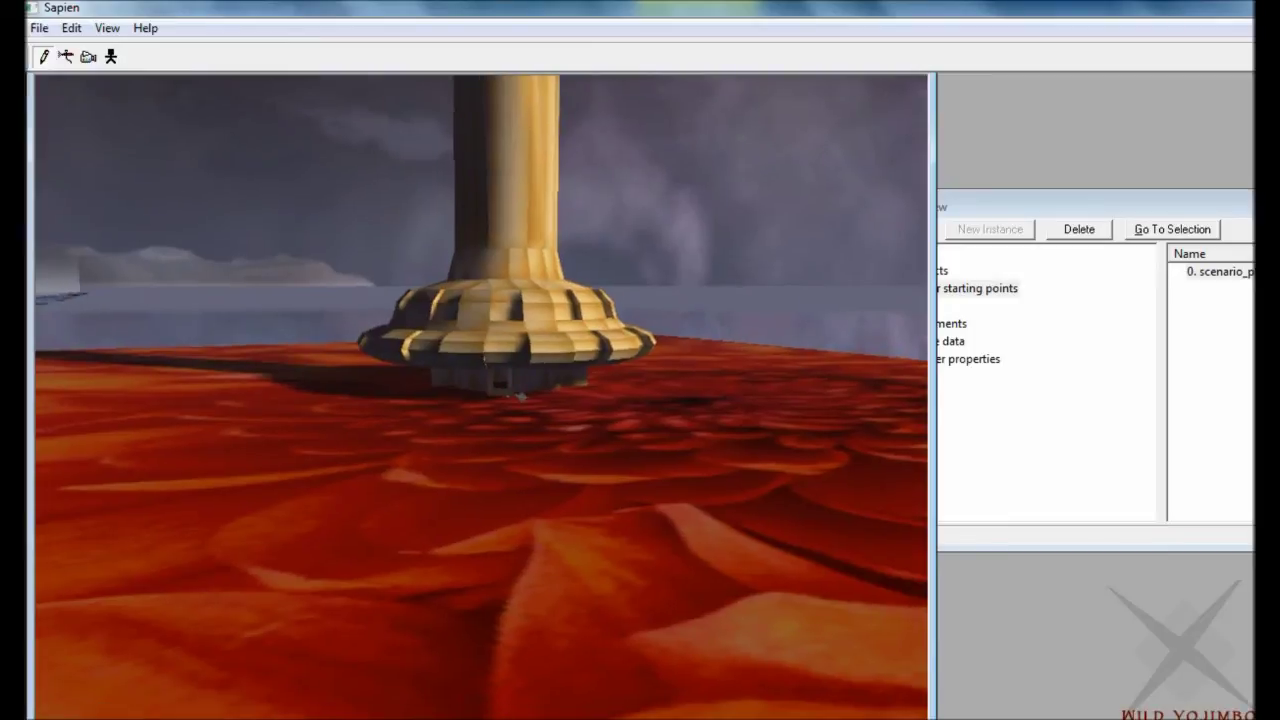
key("w")
key("shift")
key("w")
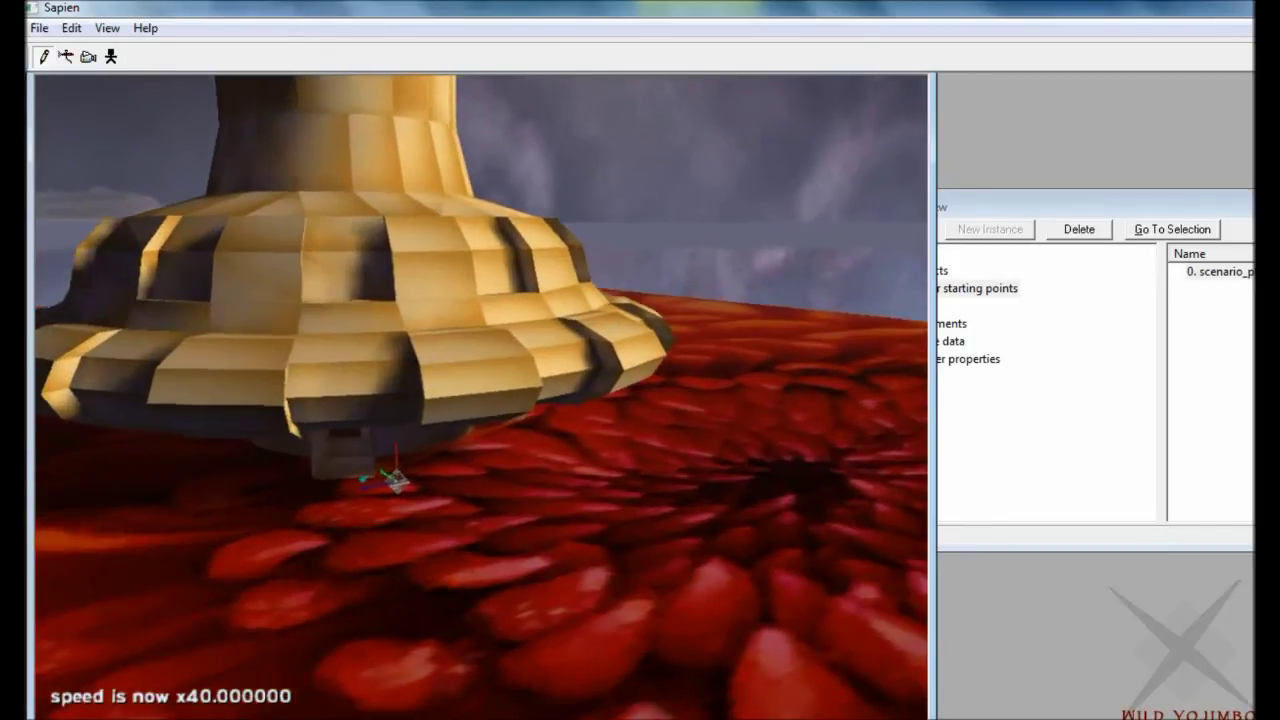
key("s")
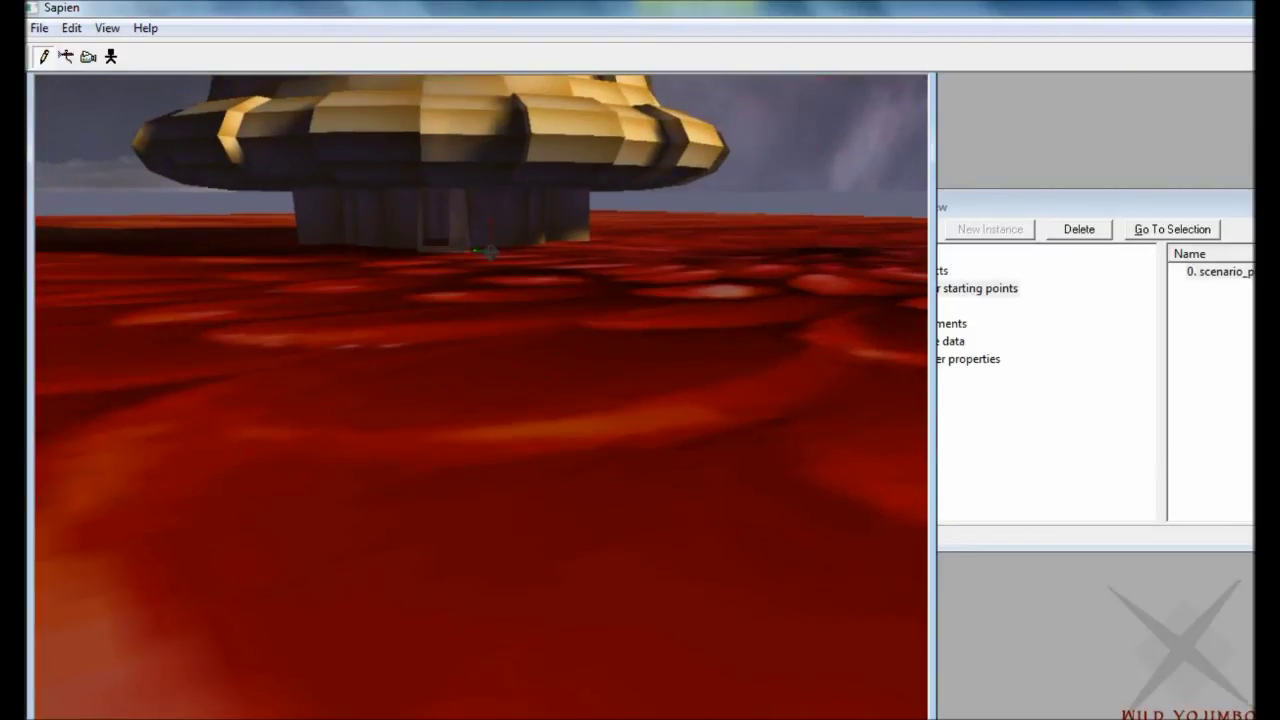
right_click(628, 379)
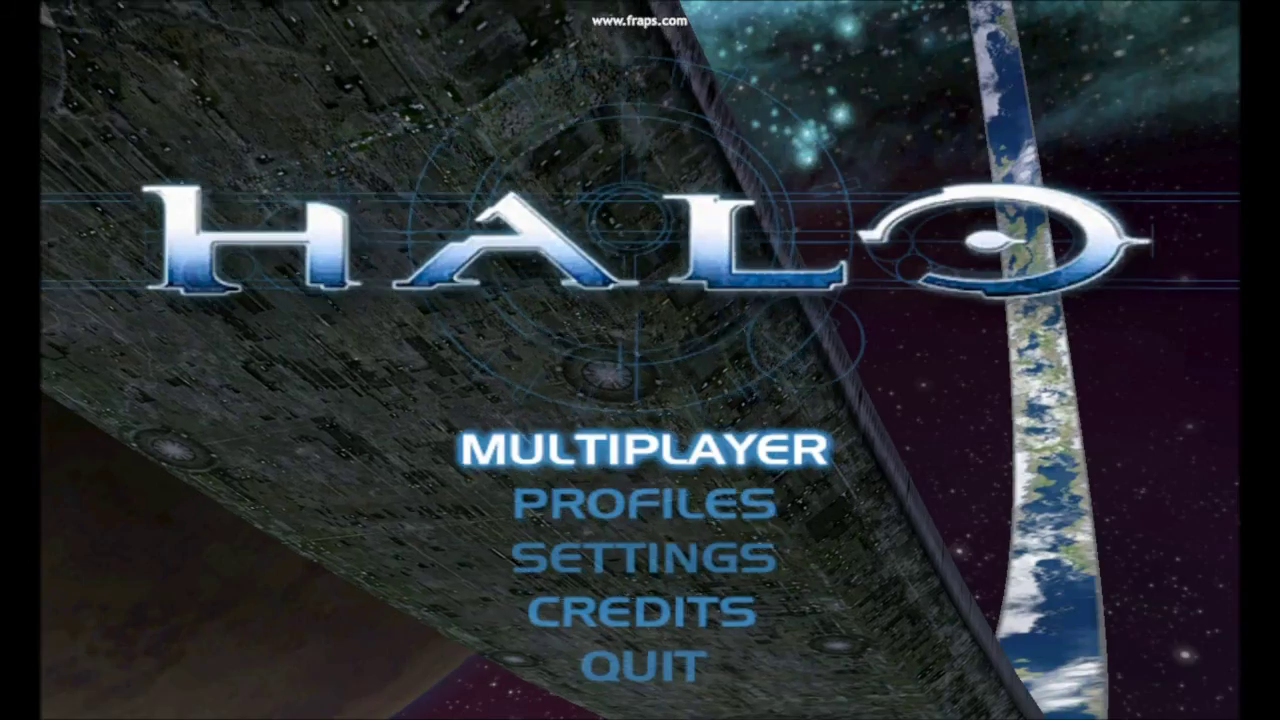
Step: Switch to Halo Custom Edition and create a LAN multiplayer game on the testarea map with the standard Slayer gametype
left_click(512, 465)
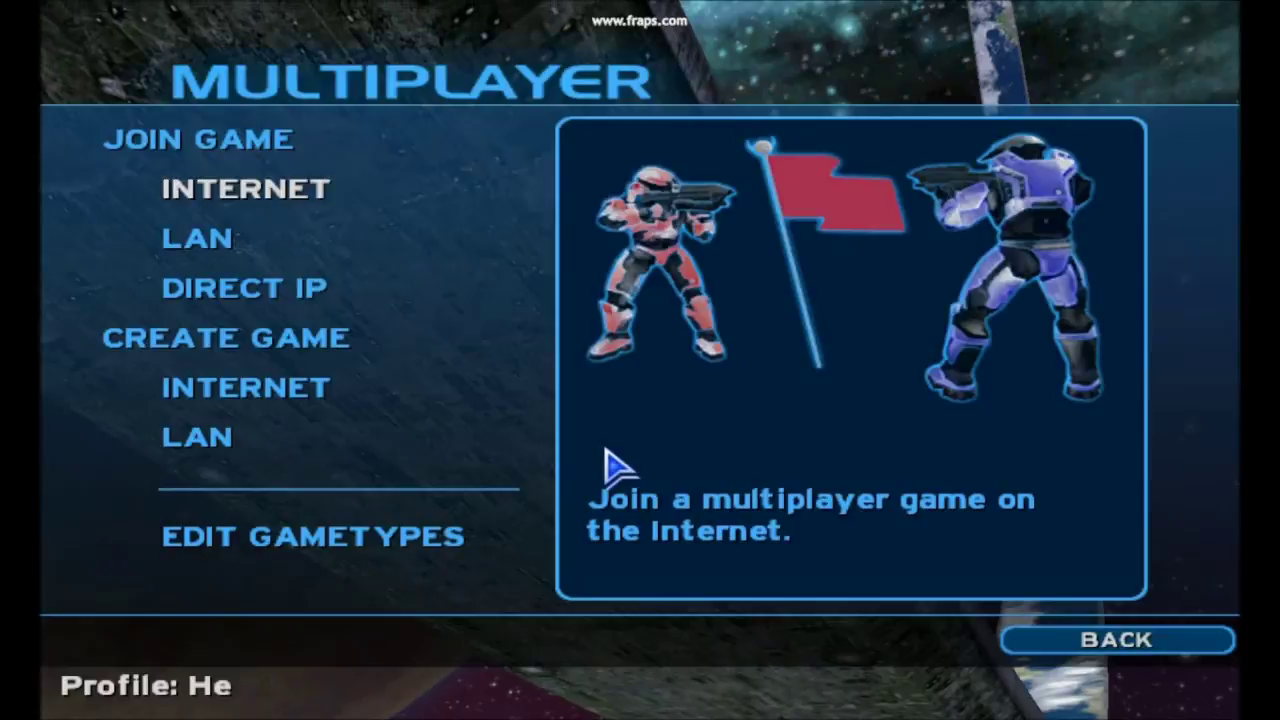
left_click(333, 448)
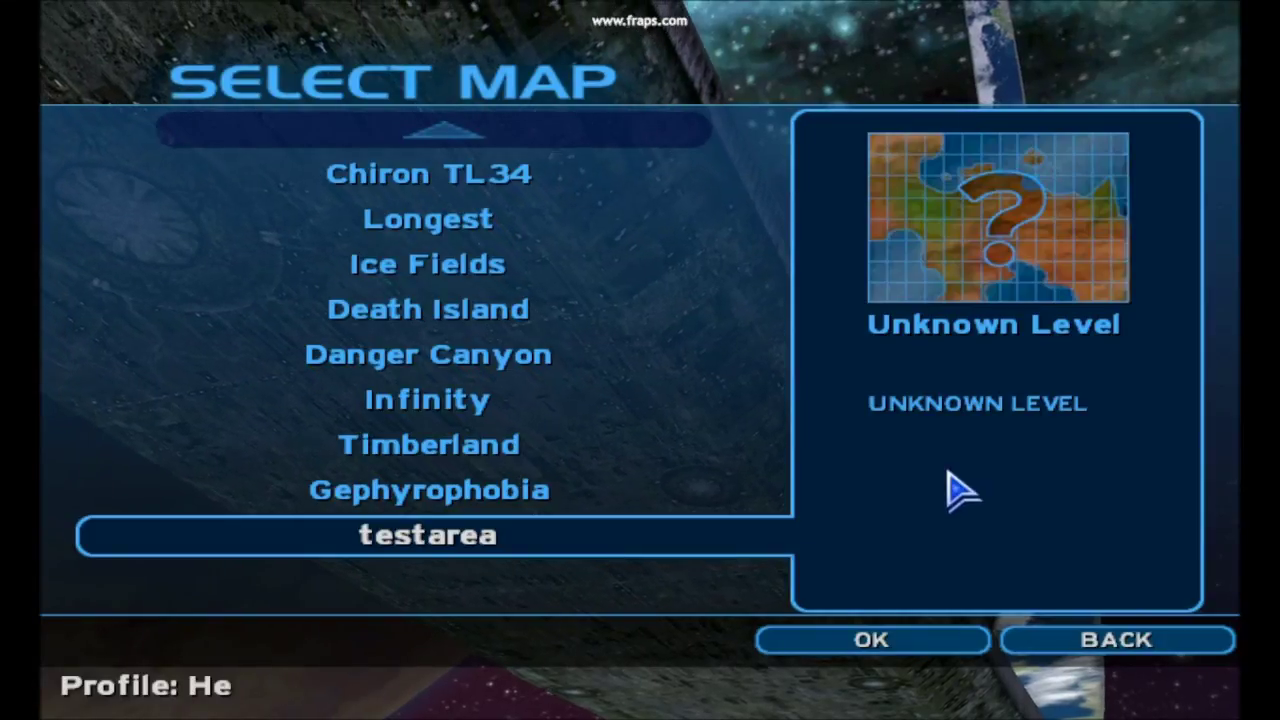
left_click(845, 643)
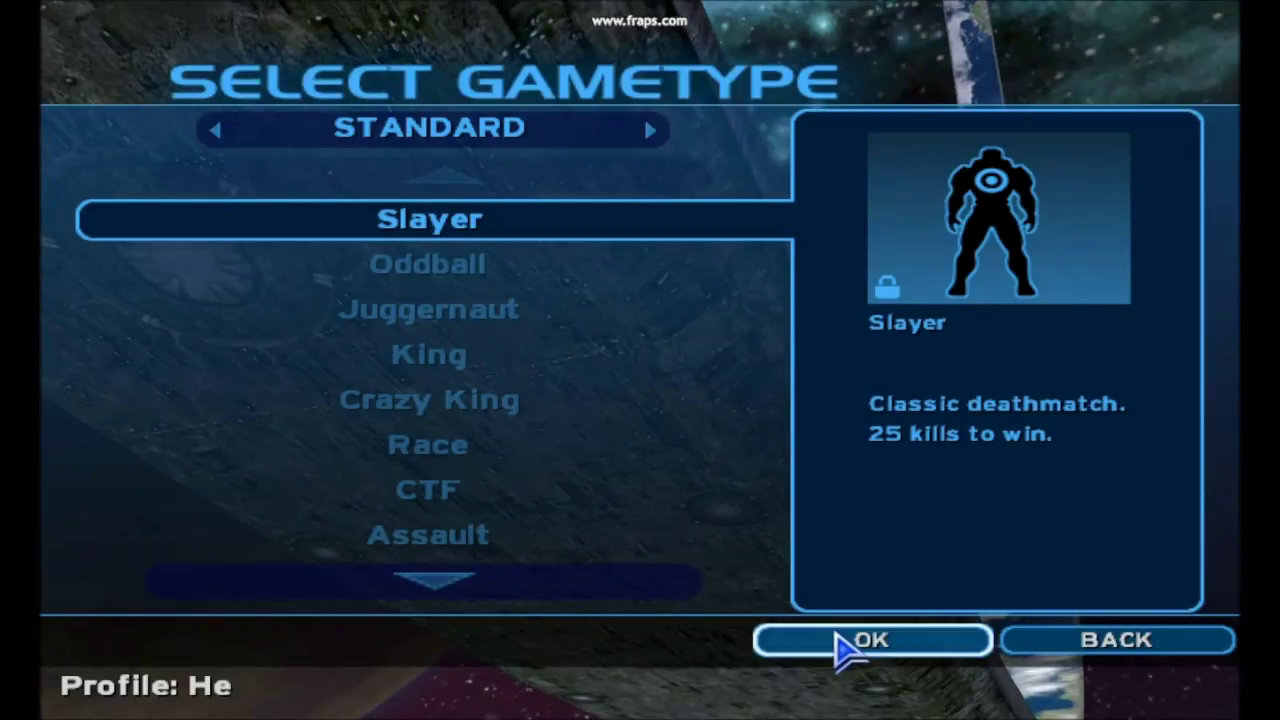
left_click(845, 643)
left_click(845, 643)
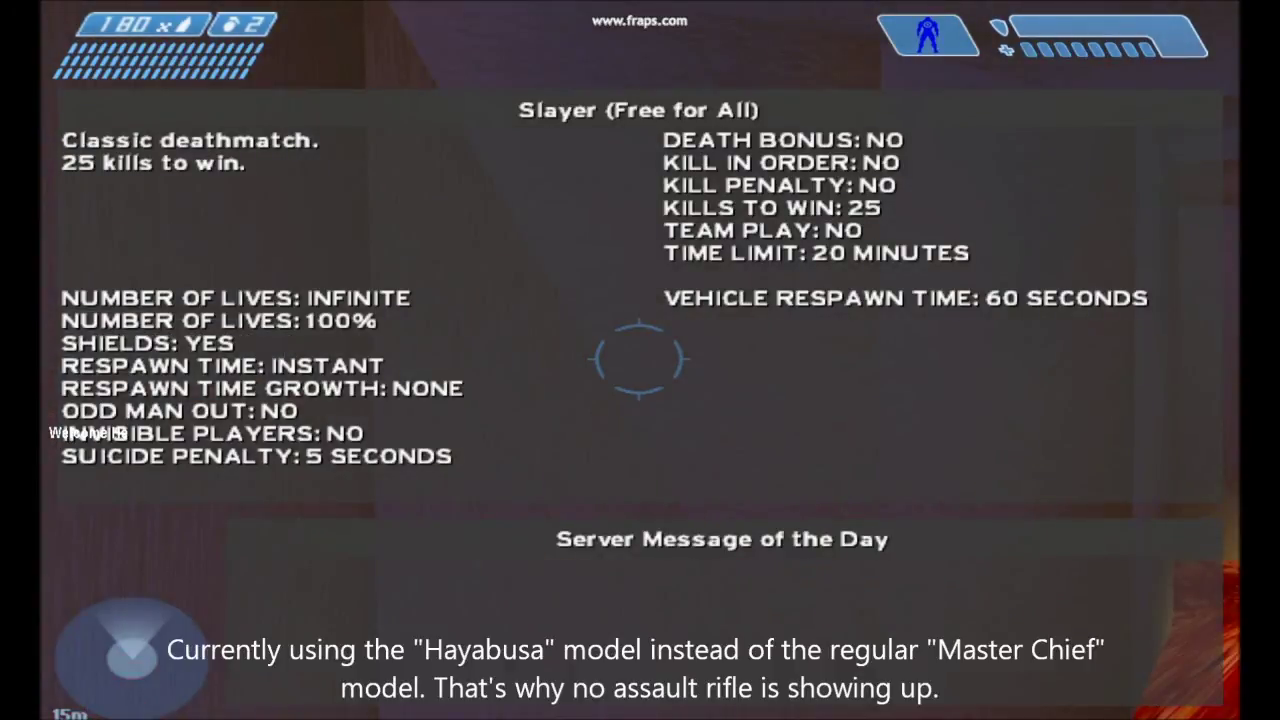
Step: Explore the testarea map in game: view the tower from outside, fire at its base, and walk in through the doorway
key("w")
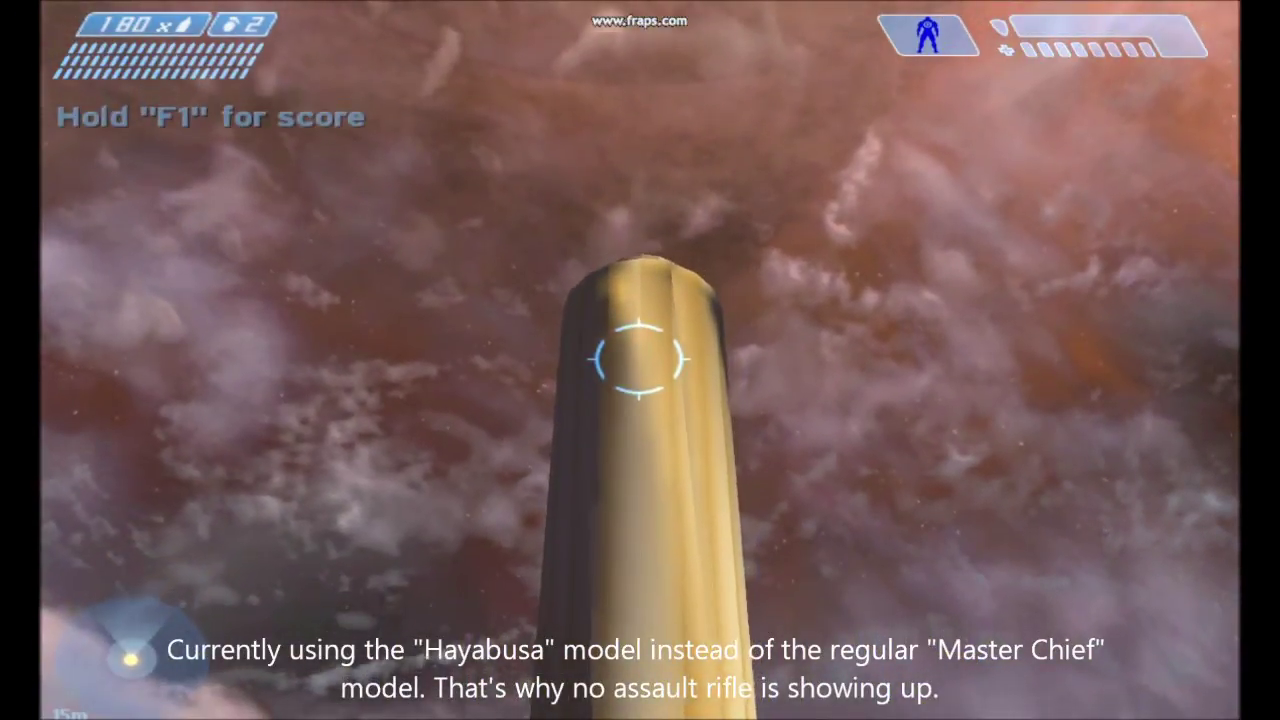
key("s")
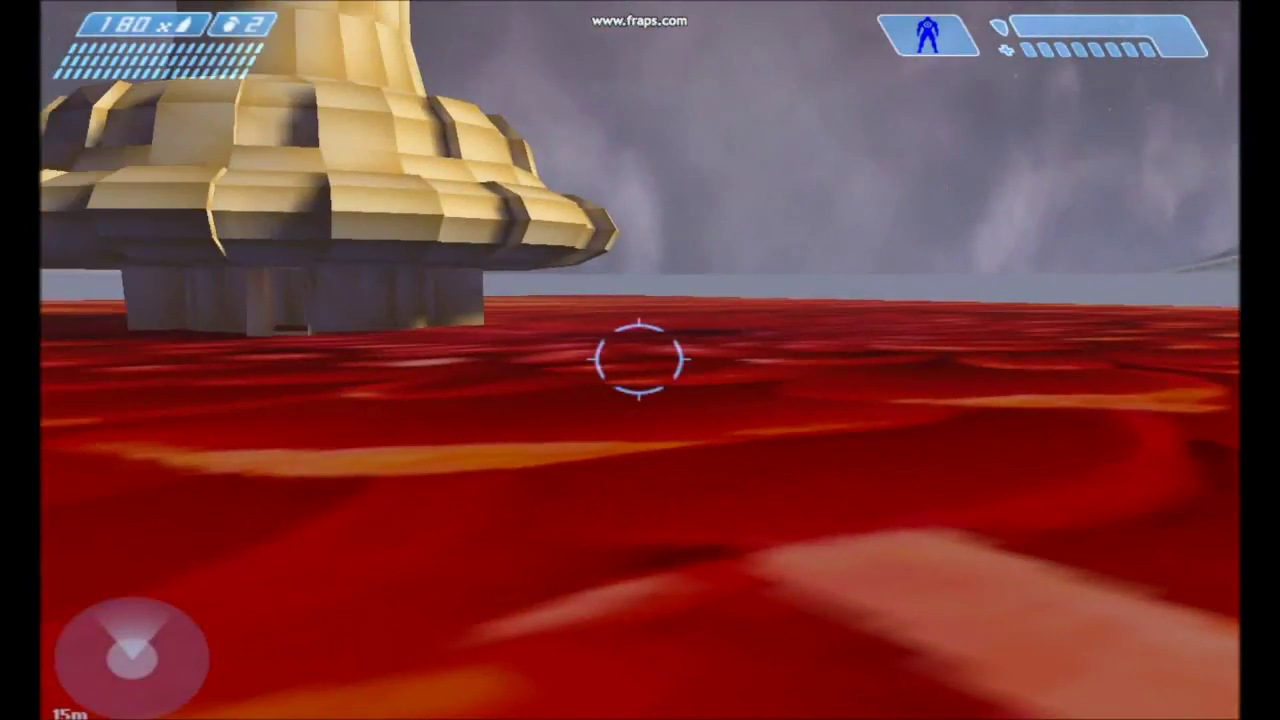
left_click(639, 359)
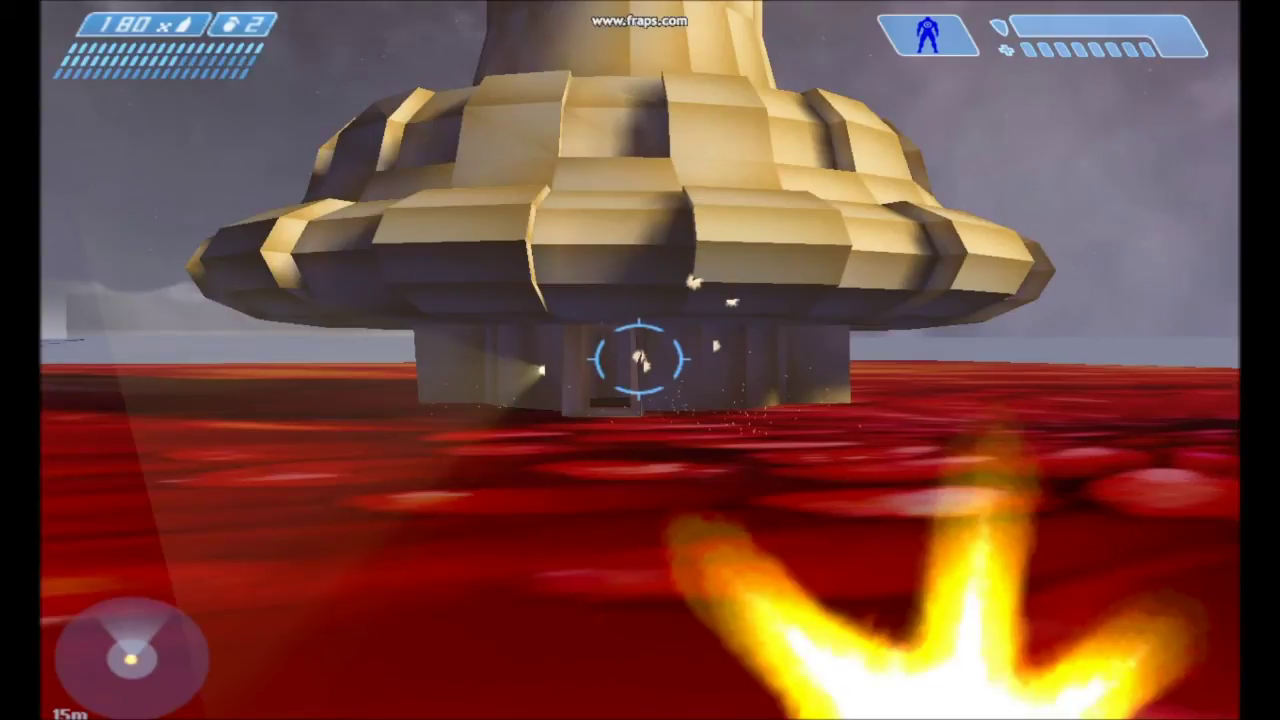
key("w")
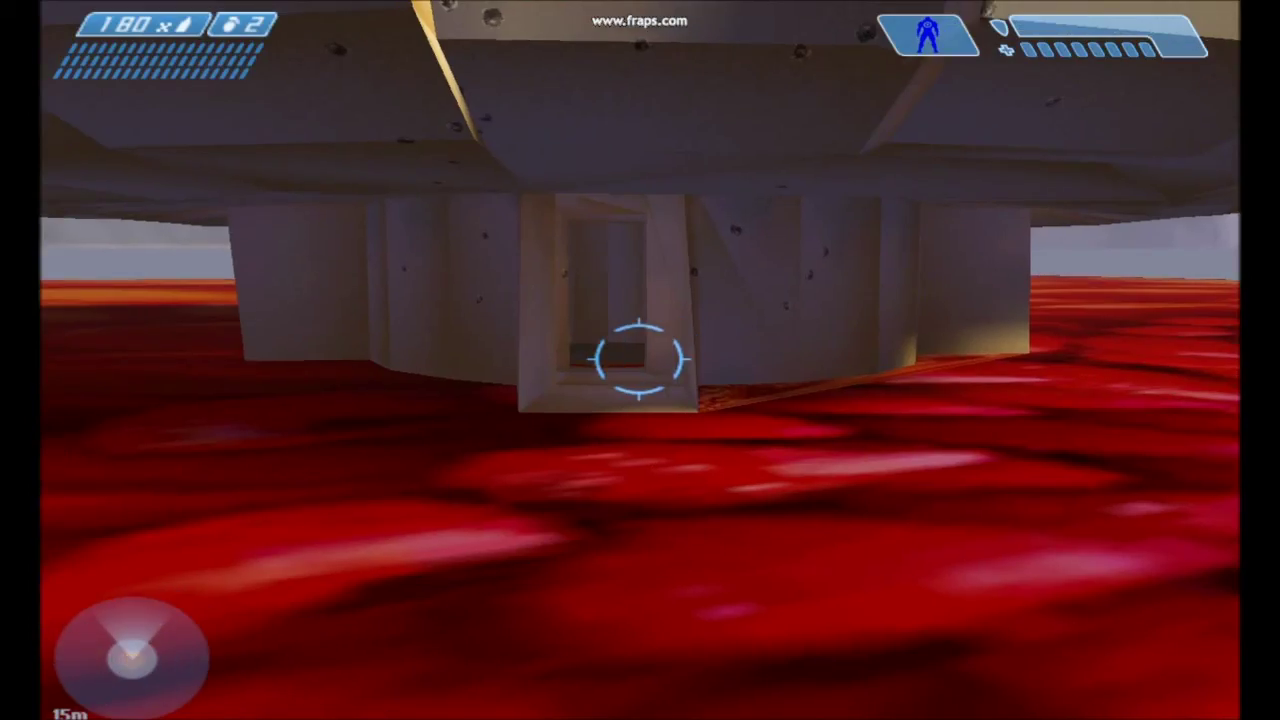
key("w")
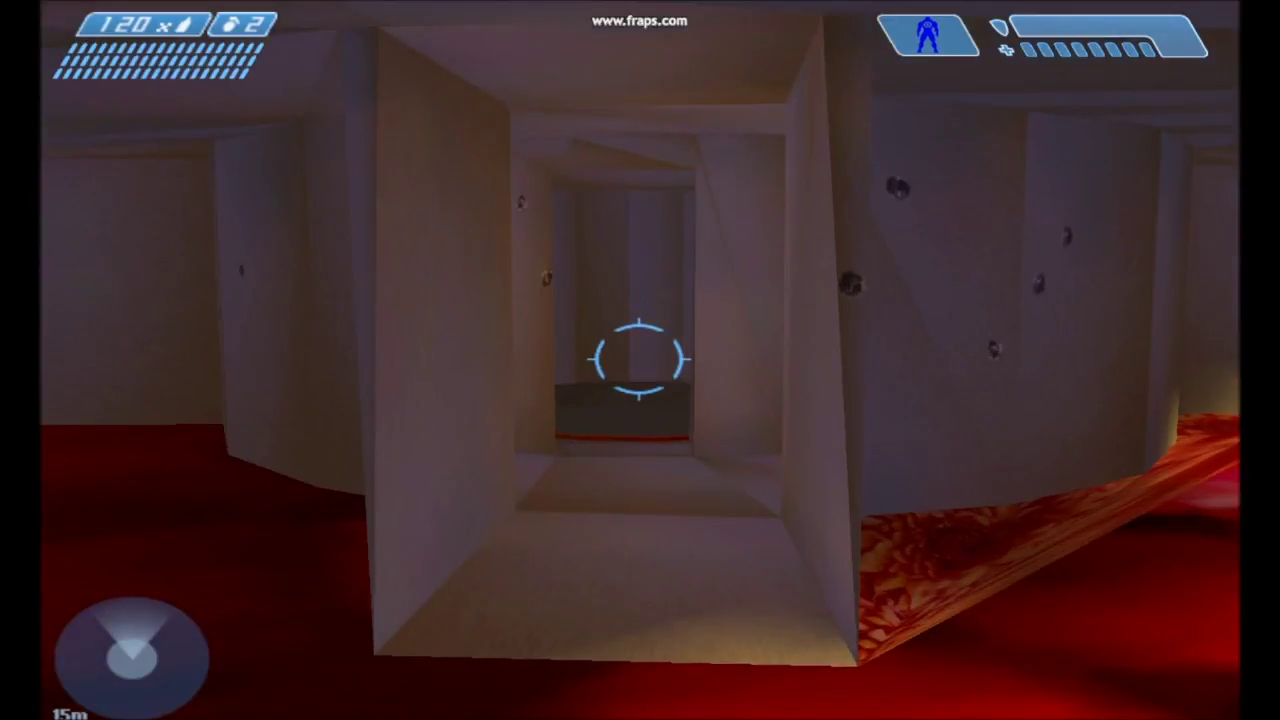
key("w")
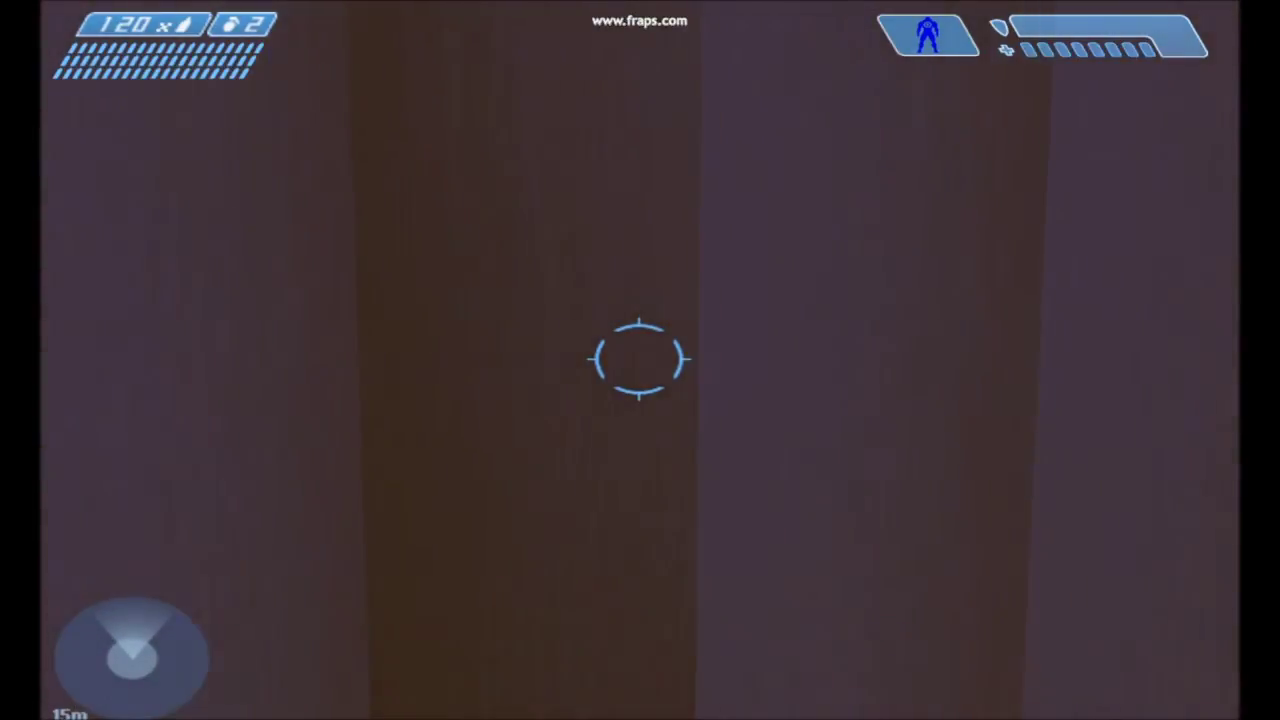